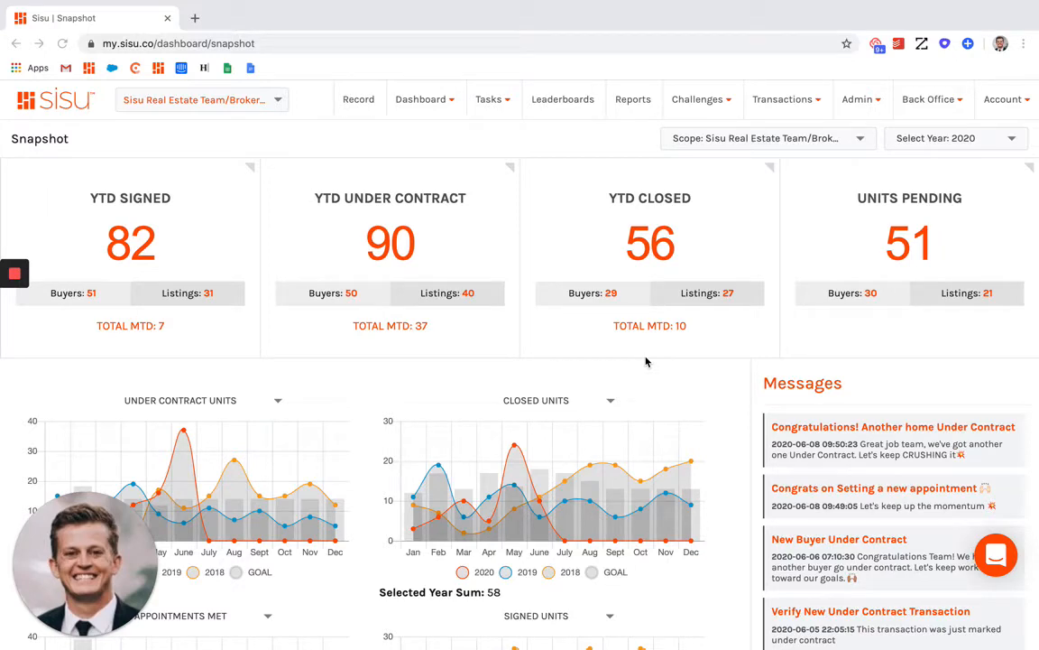
# - Look over the Snapshot dashboard's charts and open the Transaction Stages Board
pyautogui.scroll(-6, 646, 362)
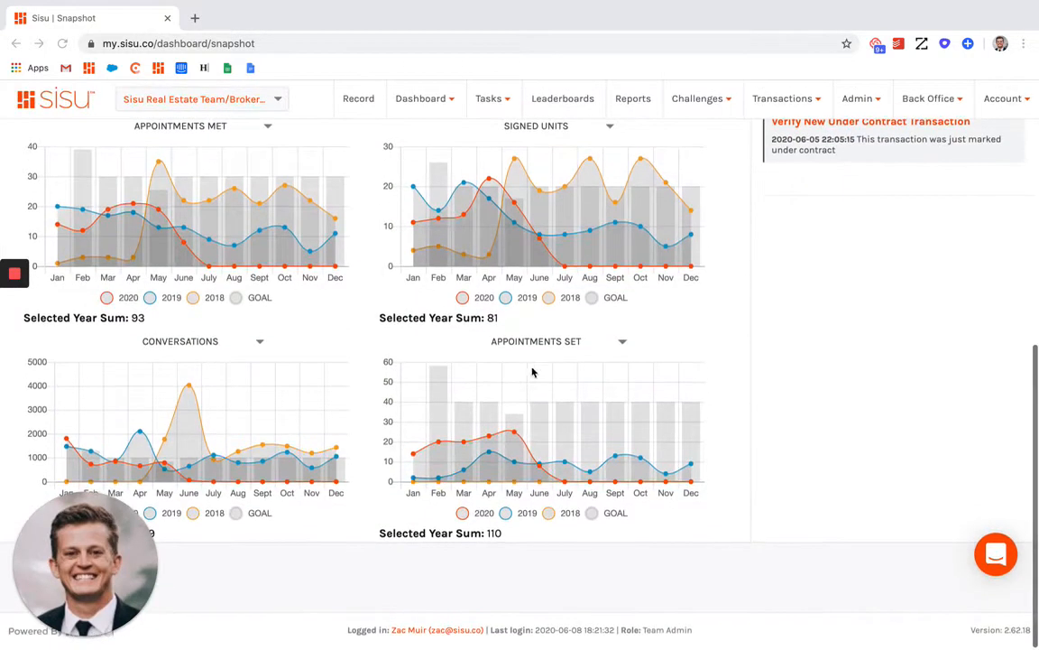
pyautogui.scroll(1, 541, 346)
pyautogui.scroll(-2, 538, 347)
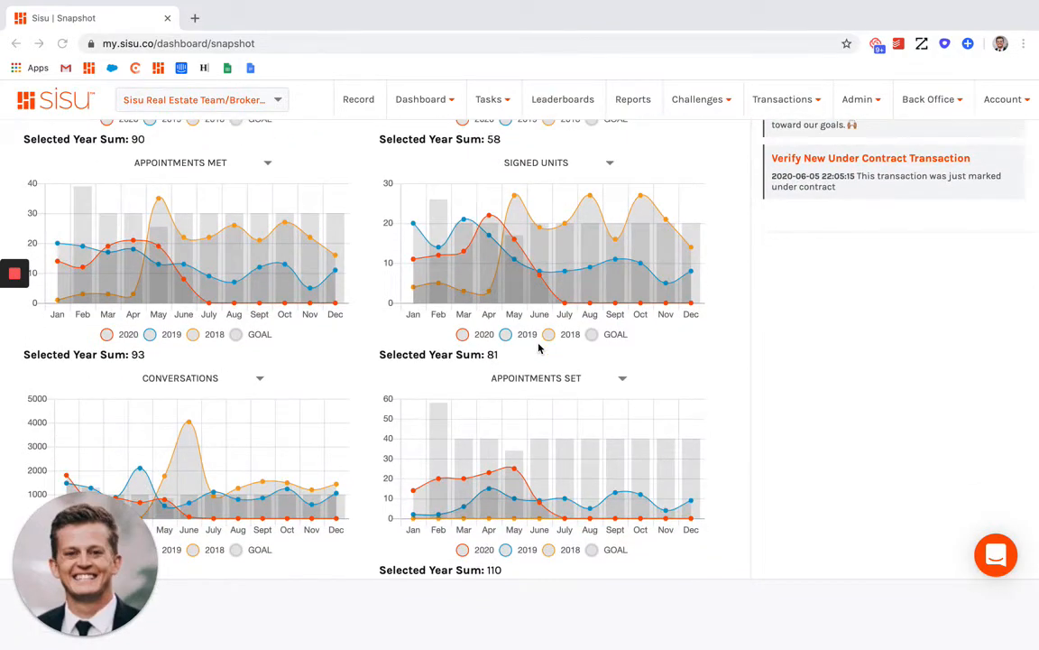
pyautogui.scroll(8, 538, 348)
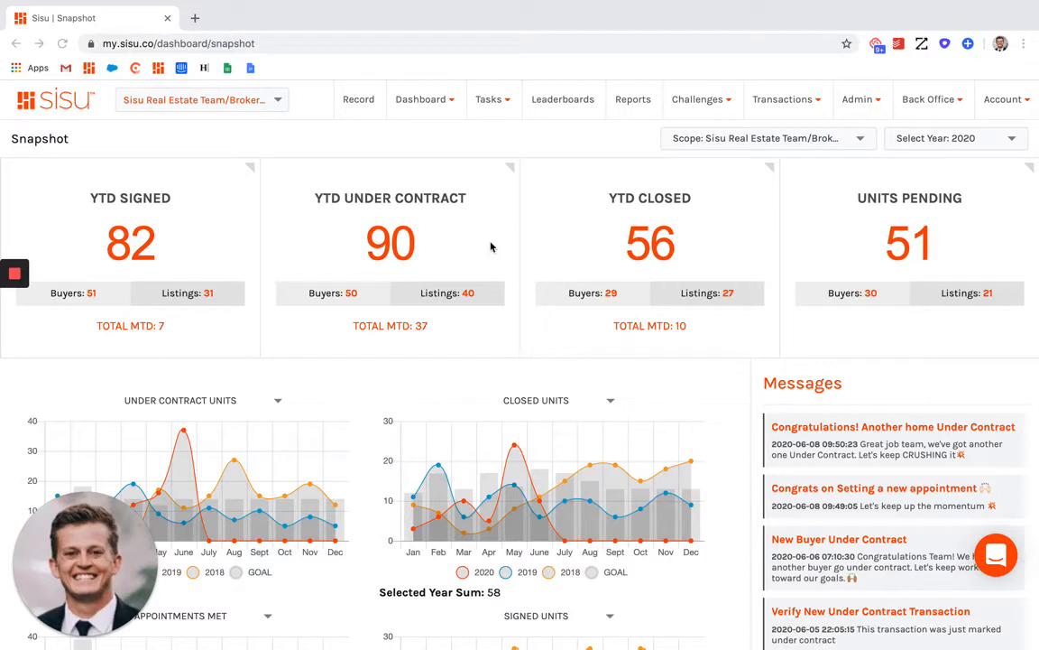
pyautogui.click(493, 100)
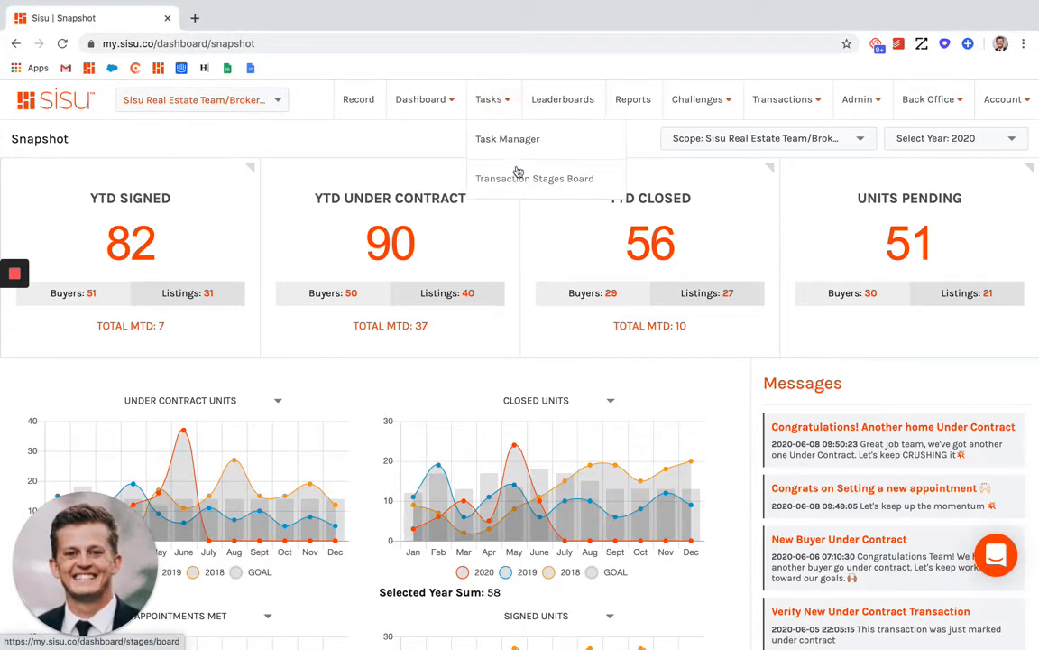
pyautogui.click(523, 179)
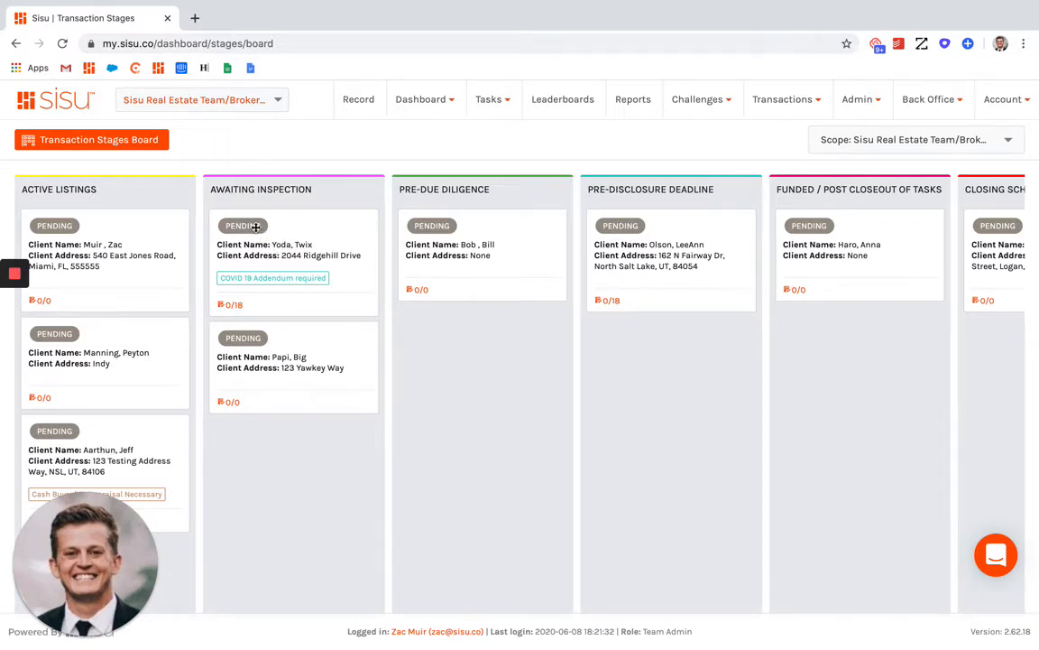
# - Examine the transaction cards across every stage of the board, from Active Listings through Complete
pyautogui.hscroll(5, 634, 317)
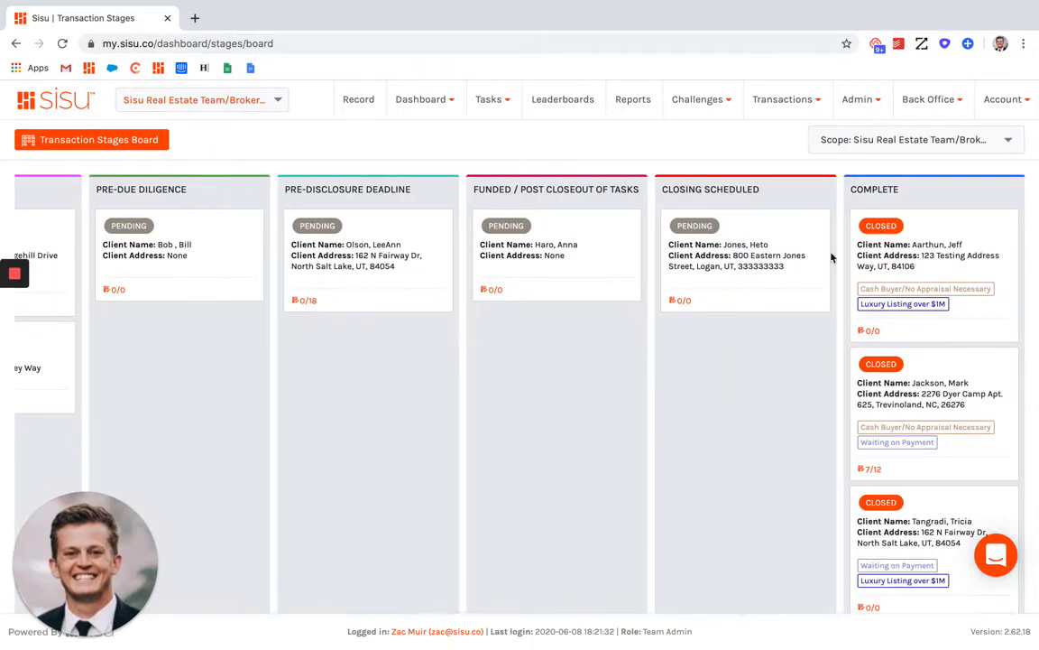
pyautogui.hscroll(-5, 697, 340)
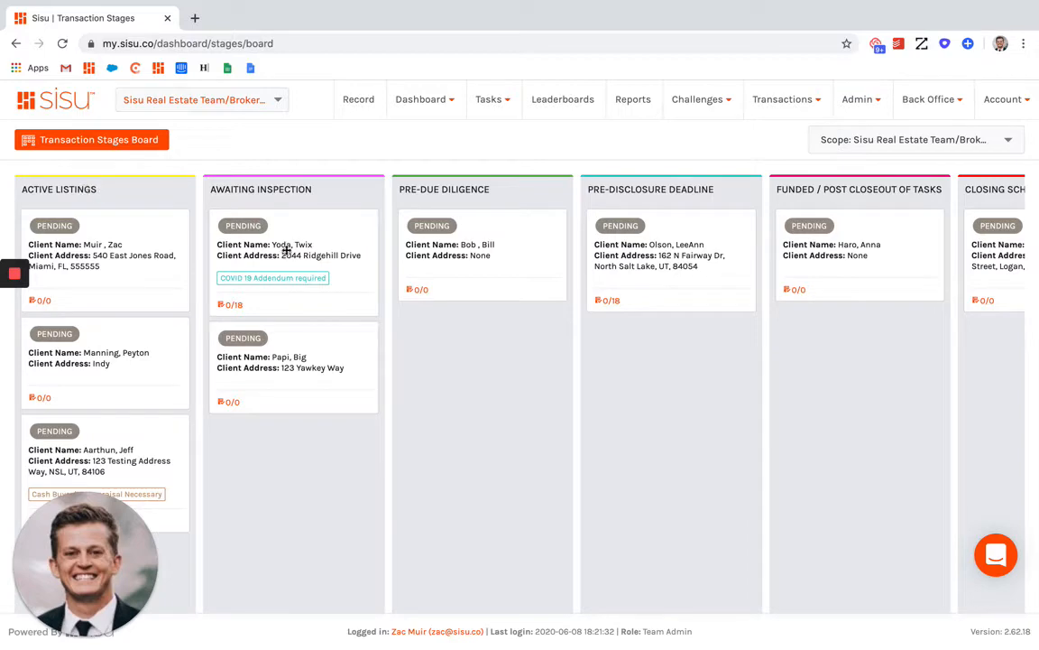
pyautogui.hscroll(5, 475, 337)
pyautogui.hscroll(-5, 516, 333)
pyautogui.hscroll(3, 554, 326)
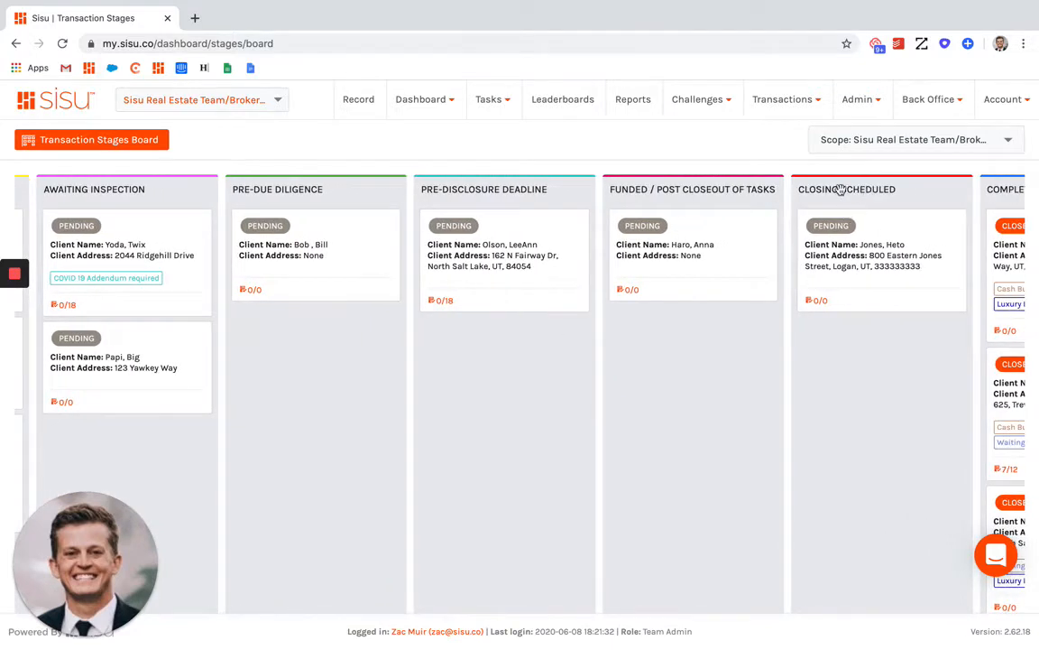
pyautogui.hscroll(3, 766, 279)
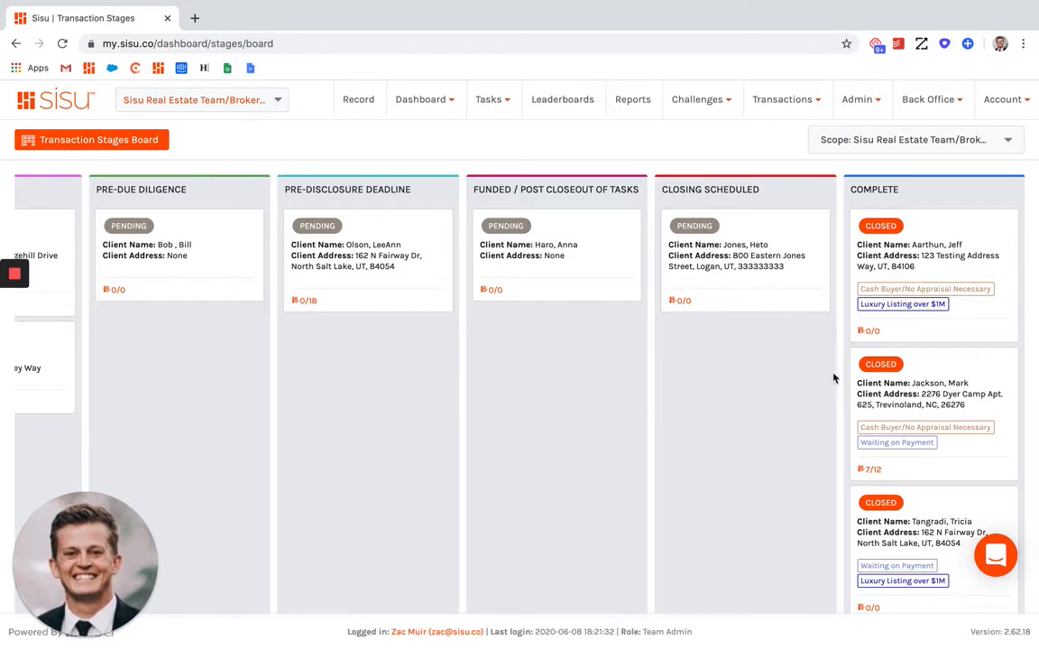
pyautogui.scroll(-1, 835, 370)
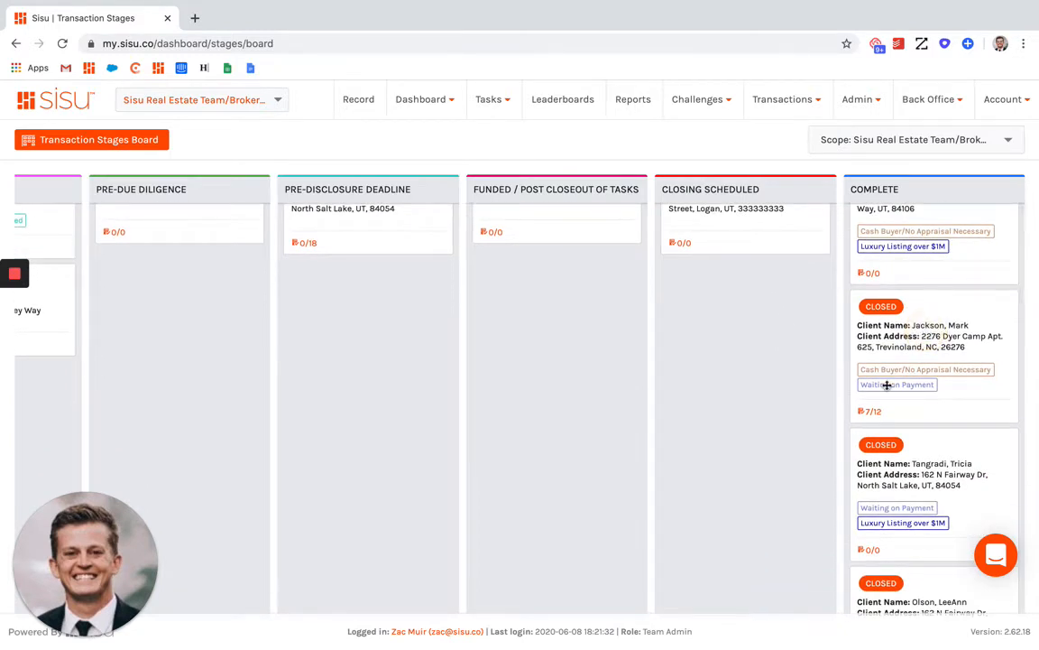
# - Open the tasks of the Complete-stage transaction marked 7/12 in a new browser tab and look over its transaction details
pyautogui.rightClick(873, 412)
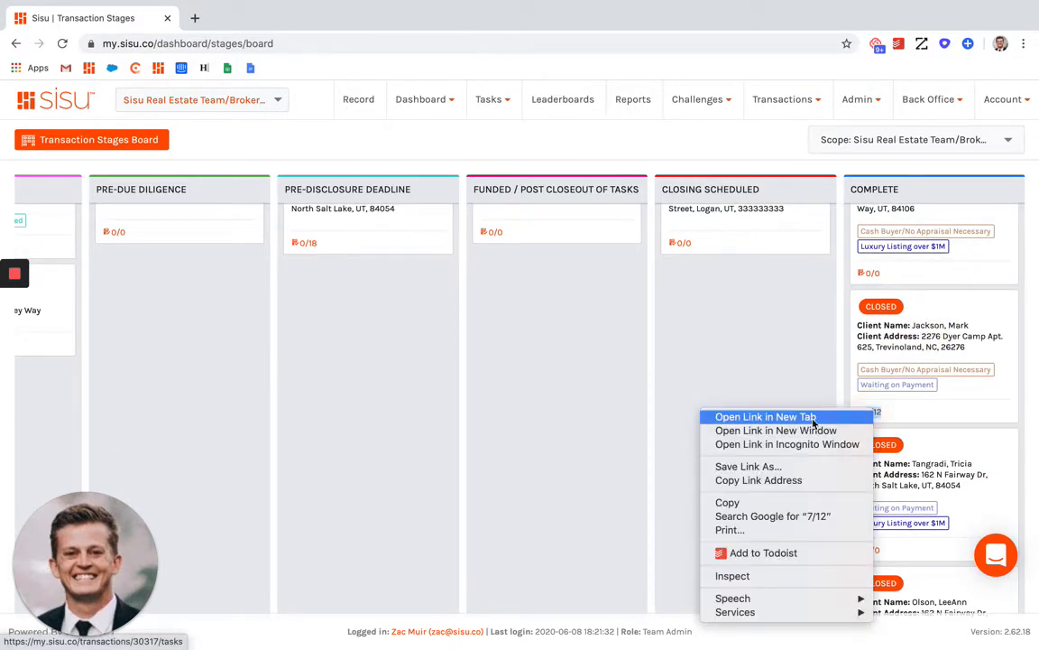
pyautogui.click(742, 419)
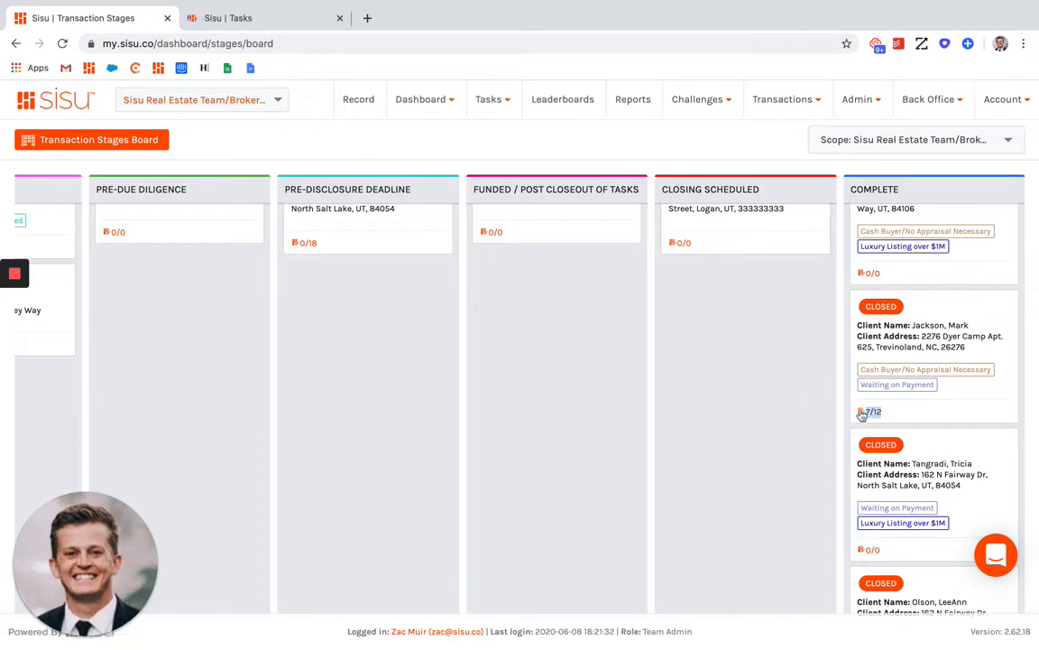
pyautogui.click(255, 17)
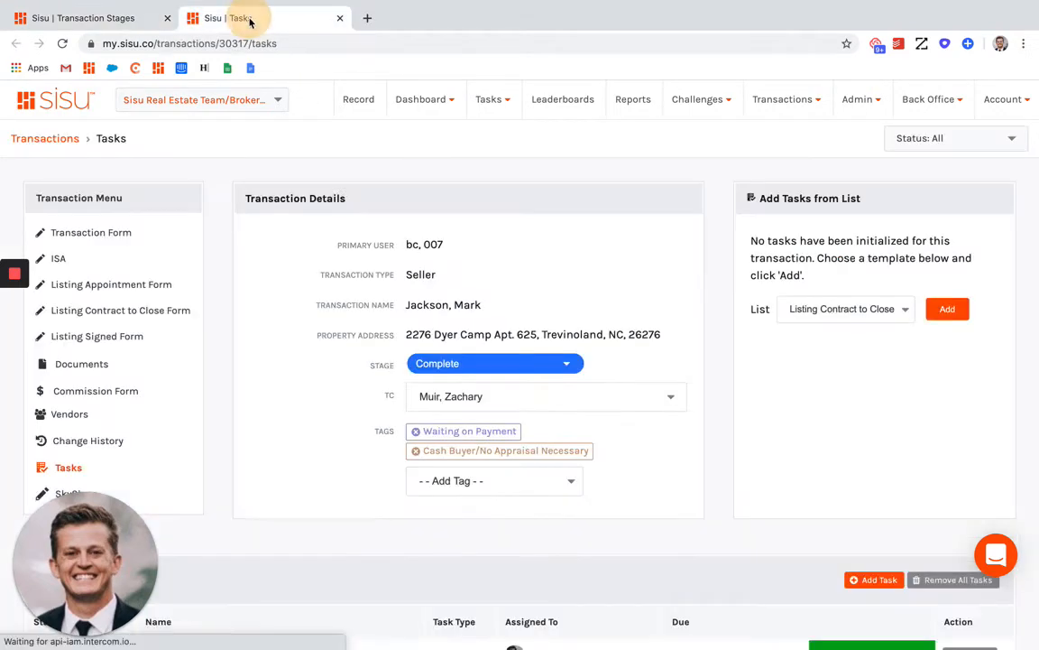
pyautogui.scroll(-1, 646, 352)
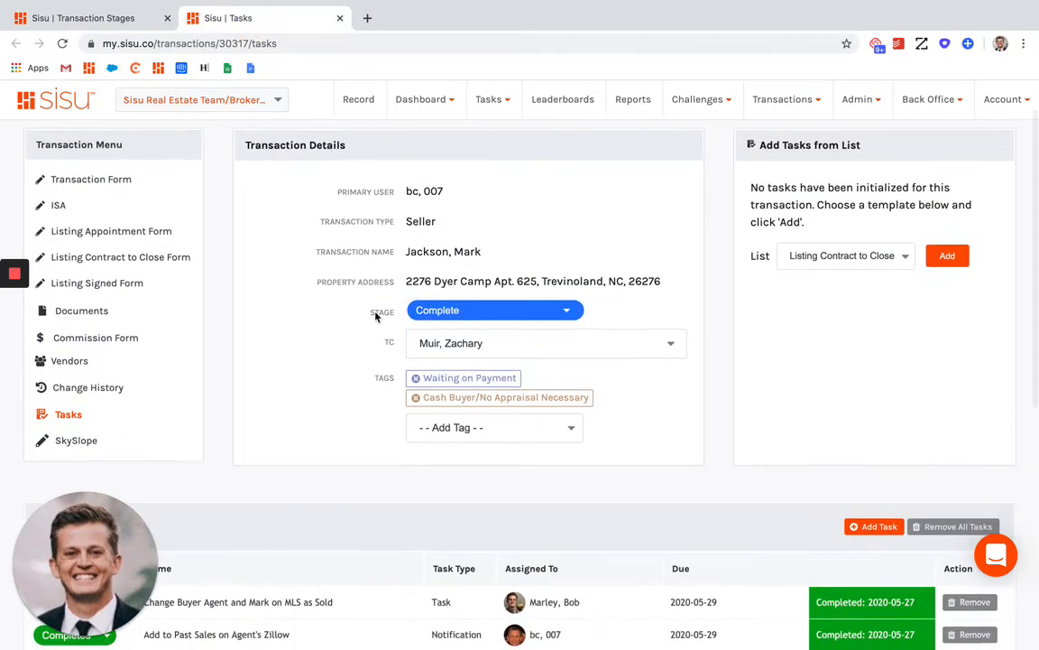
pyautogui.scroll(1, 202, 355)
pyautogui.scroll(-2, 180, 363)
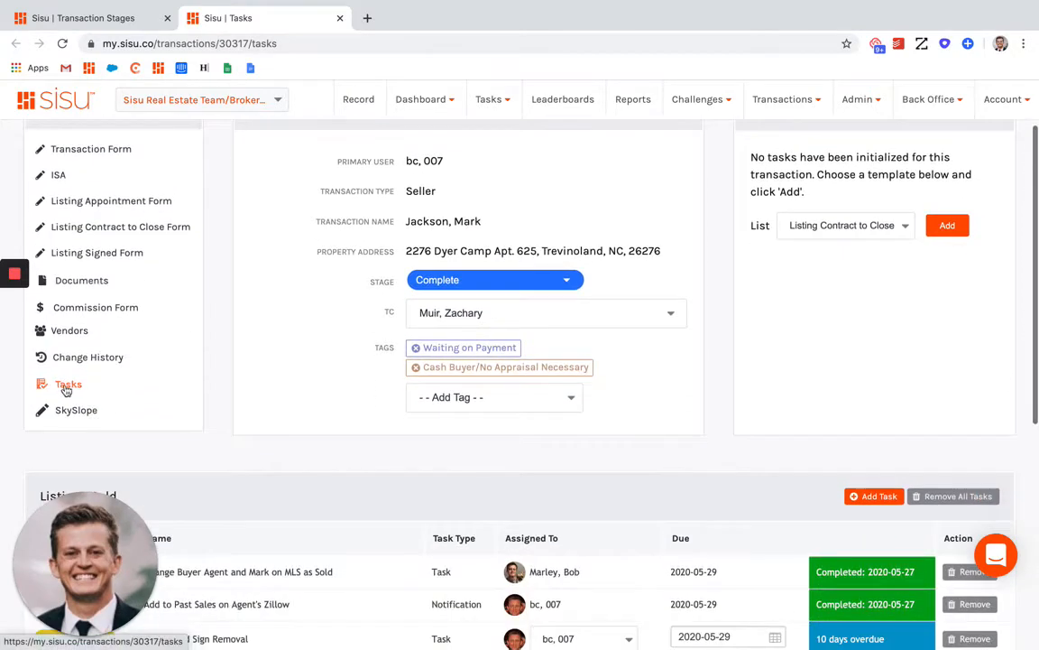
pyautogui.scroll(1, 217, 333)
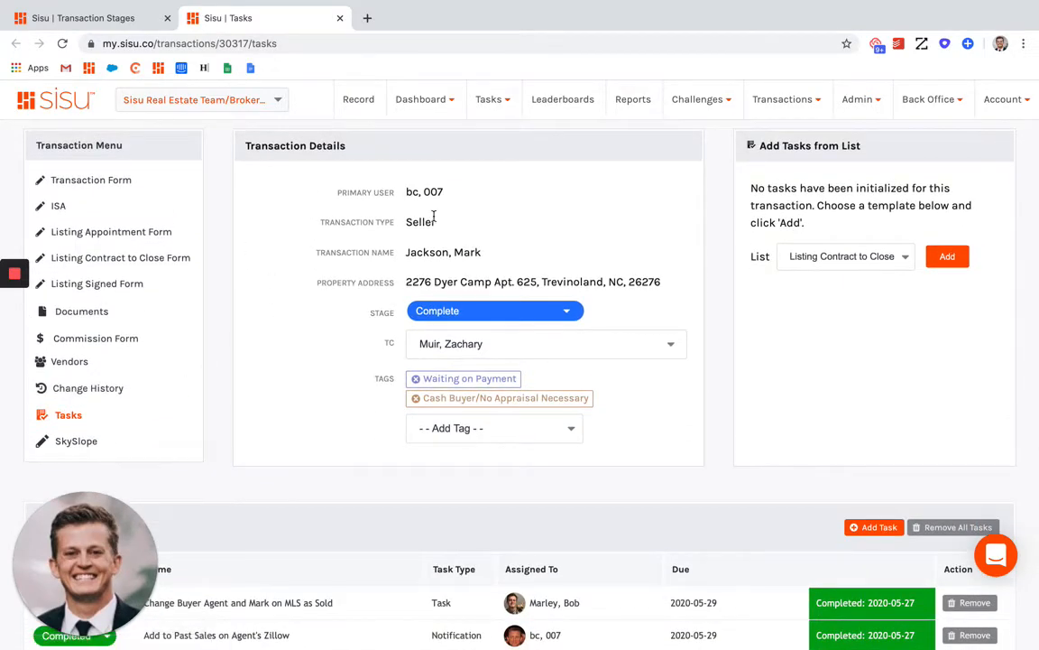
# - Show the extra actions for the pending record in the transactions list, and return to the closed transaction's tasks page
pyautogui.click(778, 101)
pyautogui.click(774, 140)
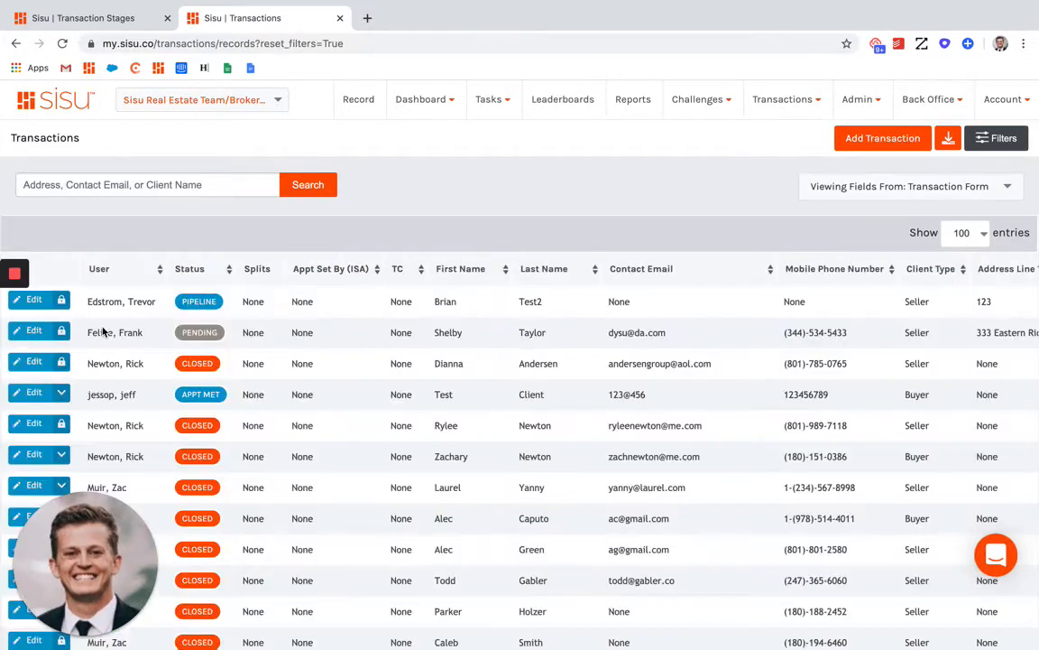
pyautogui.click(62, 330)
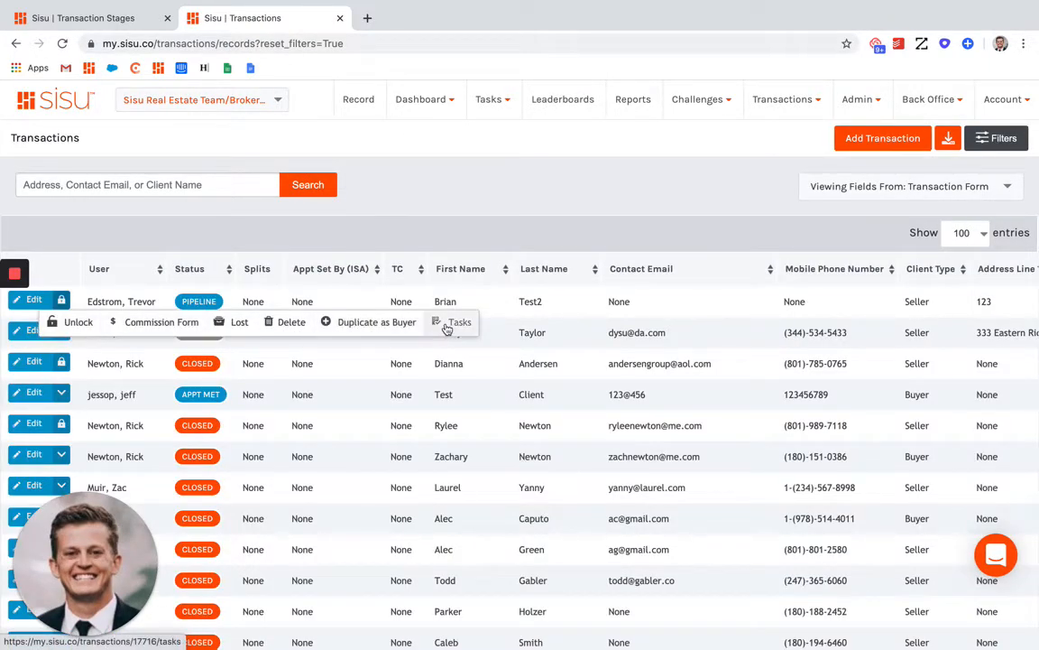
pyautogui.click(16, 44)
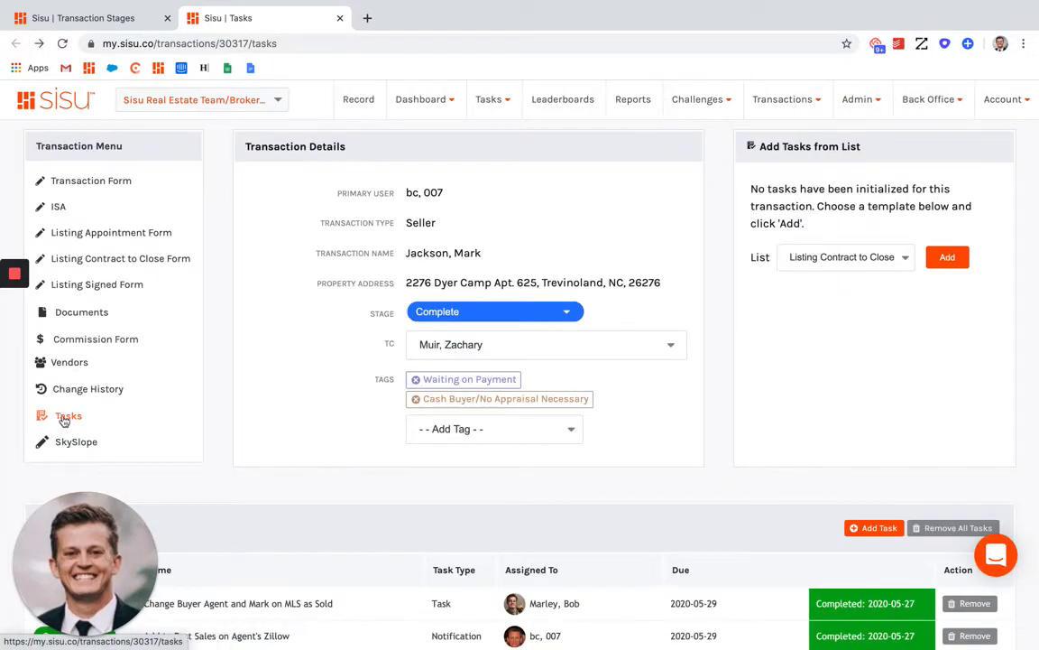
# - View the transaction's available Stage options and the task list templates that can be added, leaving both selections as they are
pyautogui.scroll(-1, 559, 302)
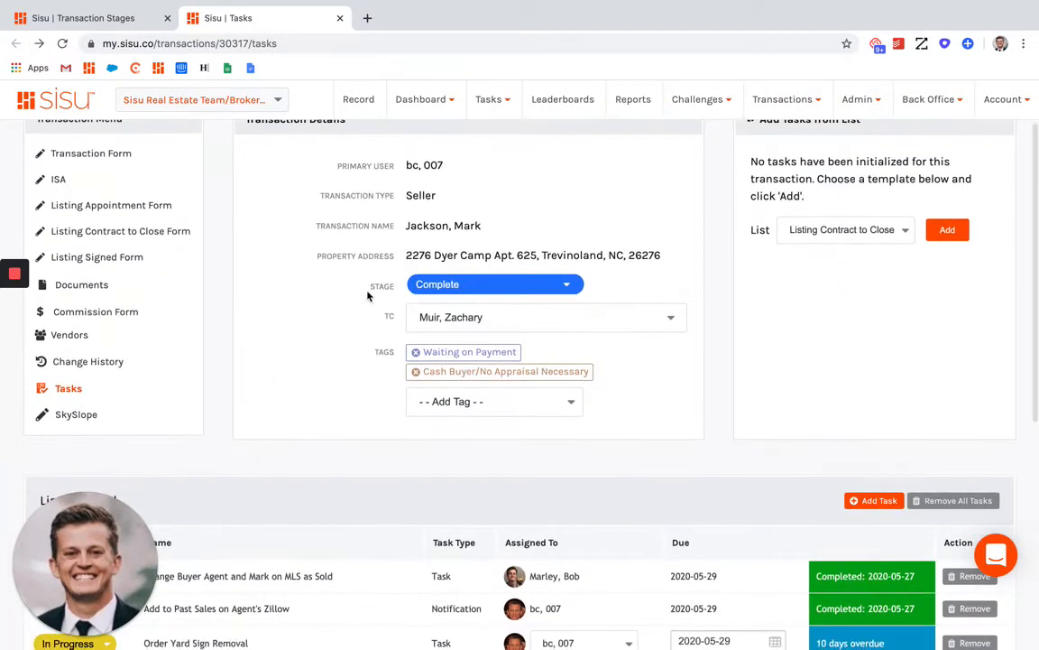
pyautogui.moveTo(330, 261); pyautogui.dragTo(394, 293)
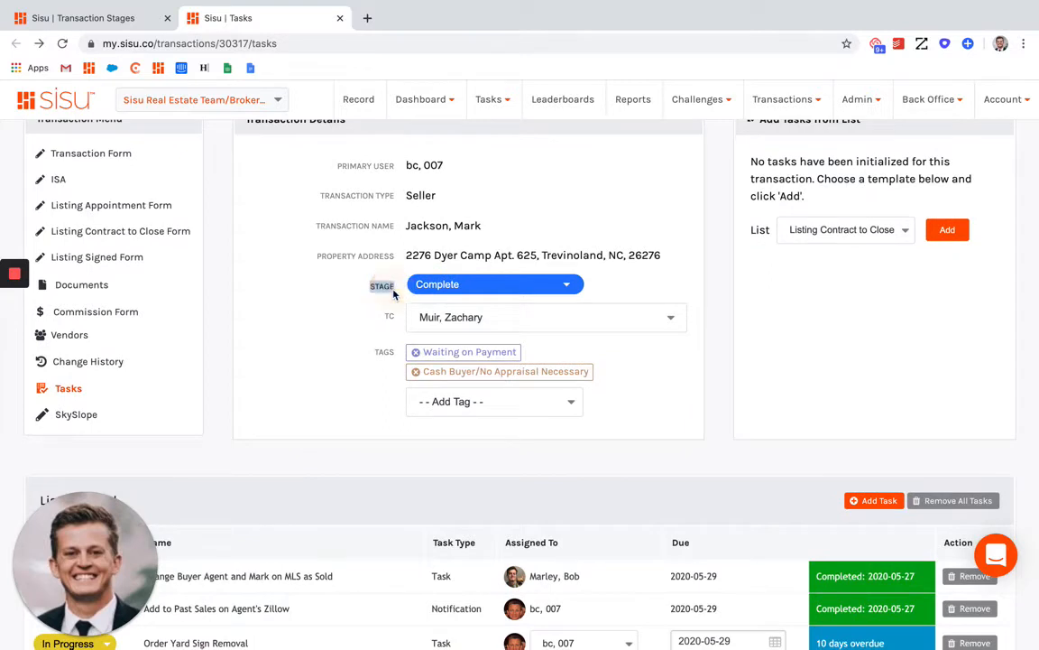
pyautogui.click(552, 288)
pyautogui.click(268, 262)
pyautogui.scroll(-1, 577, 259)
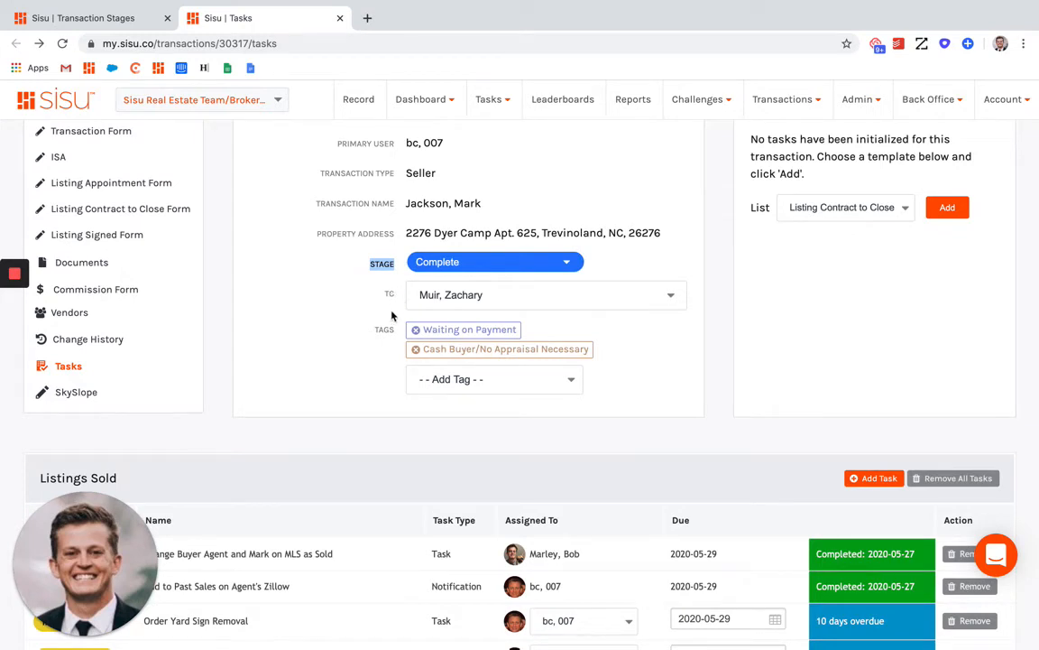
pyautogui.scroll(2, 773, 374)
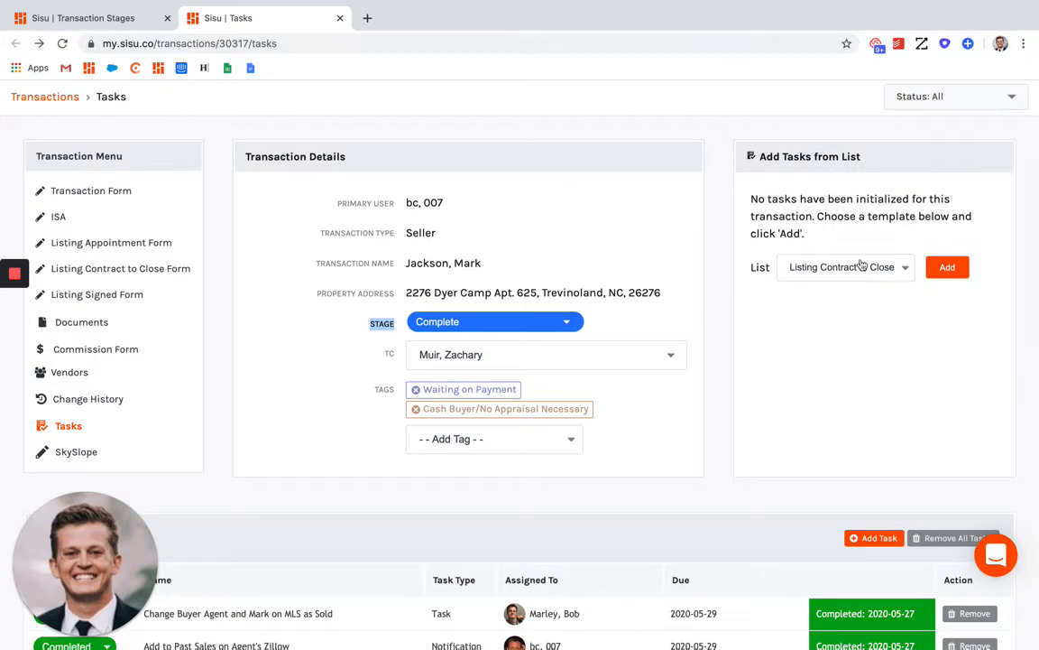
pyautogui.click(895, 270)
pyautogui.click(738, 232)
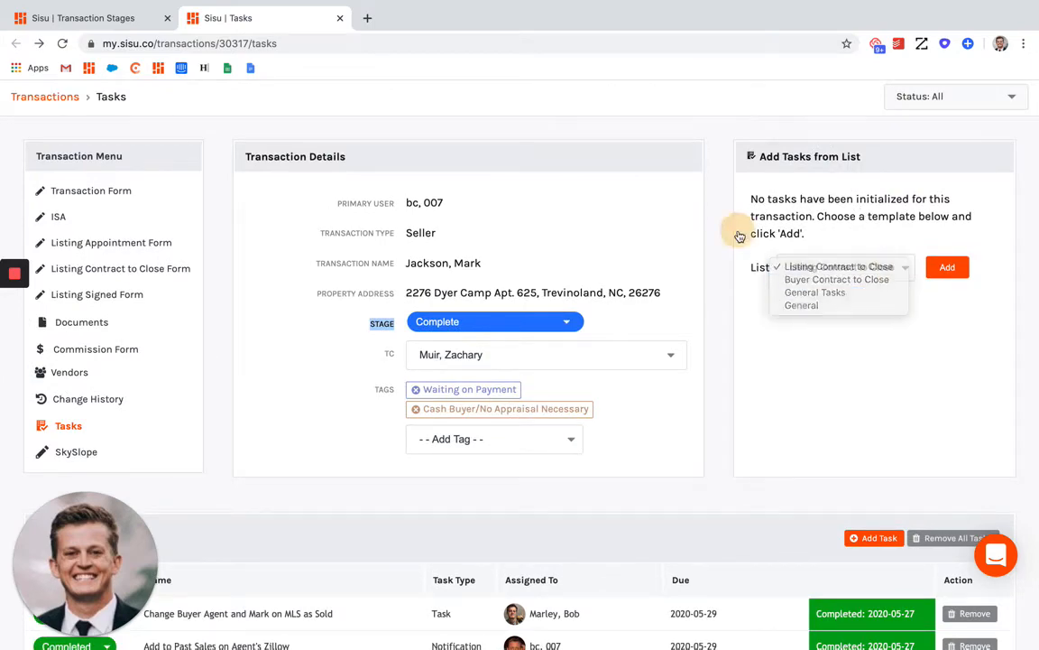
# - Examine the Listings Sold task list, including each task's status, type, assignee, due date and completion
pyautogui.scroll(-1, 720, 298)
pyautogui.scroll(-4, 719, 297)
pyautogui.scroll(-1, 111, 245)
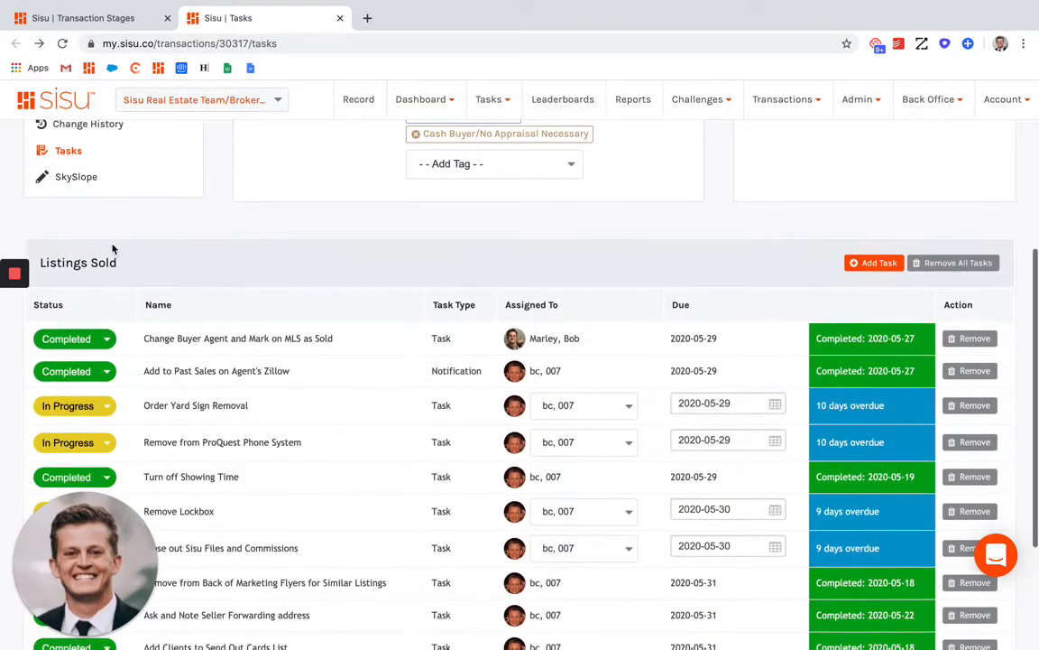
pyautogui.scroll(-1, 122, 268)
pyautogui.moveTo(122, 233); pyautogui.dragTo(36, 231)
pyautogui.click(186, 235)
pyautogui.scroll(-1, 361, 333)
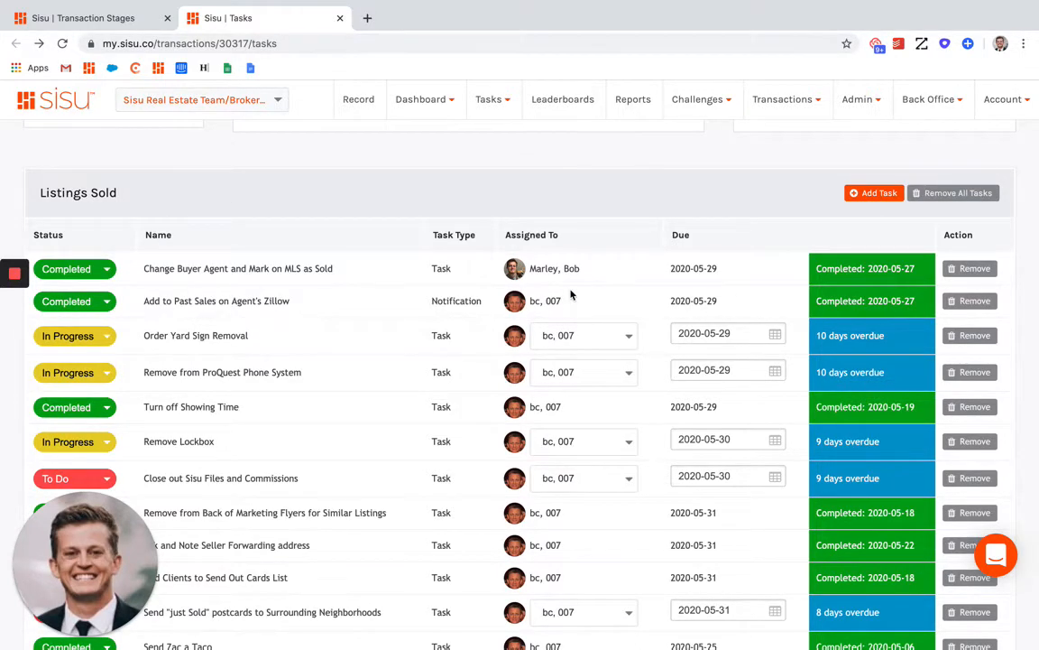
pyautogui.scroll(5, 570, 294)
pyautogui.scroll(-2, 529, 335)
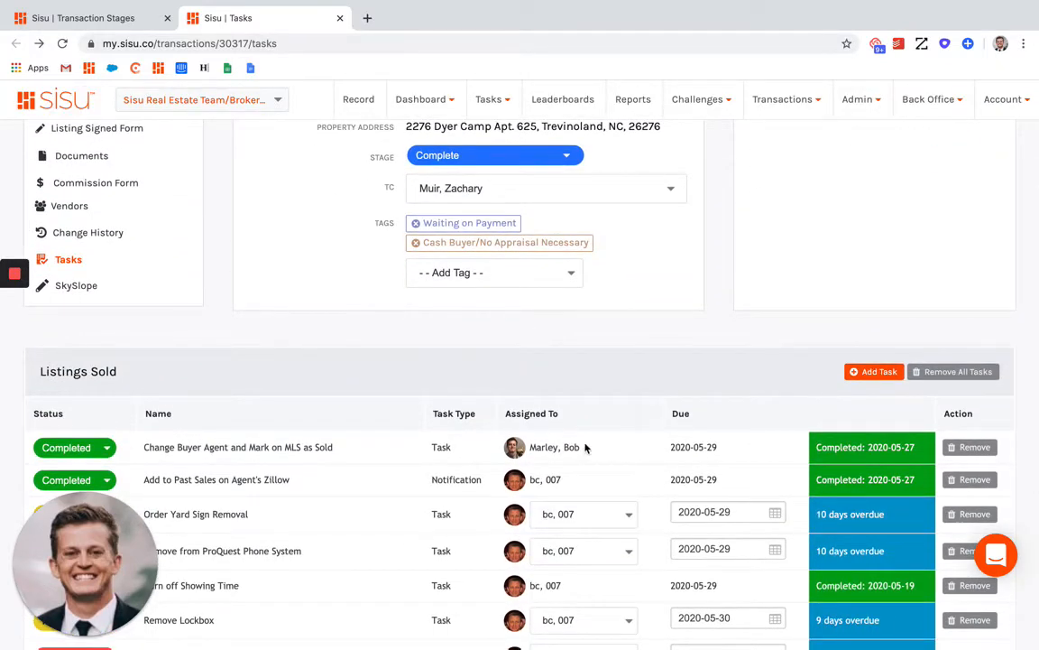
pyautogui.scroll(-2, 585, 449)
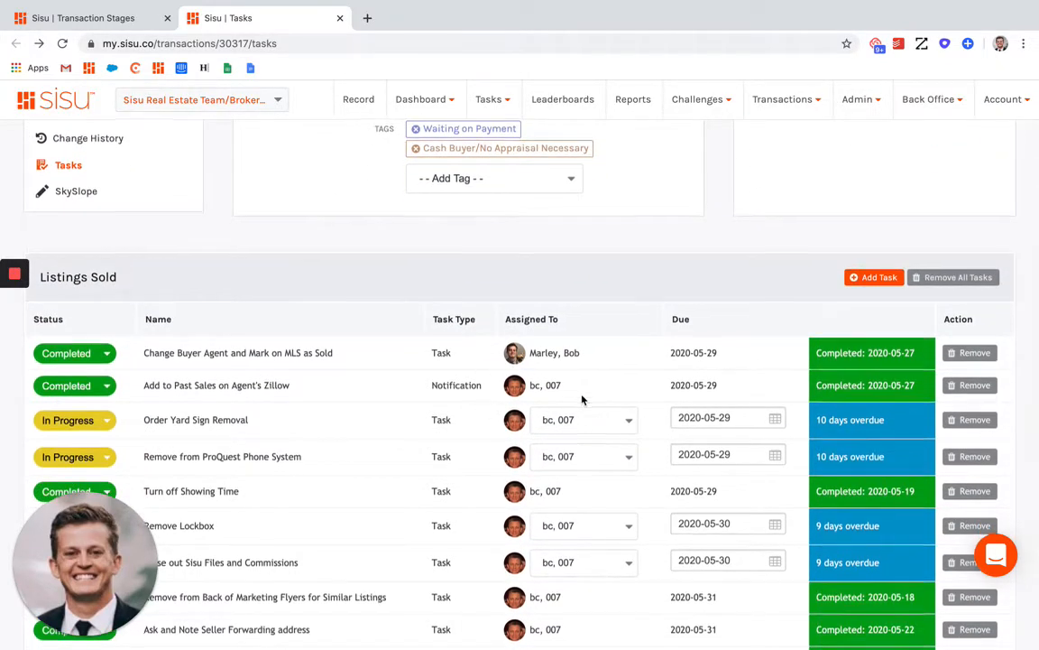
pyautogui.scroll(-3, 581, 400)
pyautogui.scroll(-1, 582, 400)
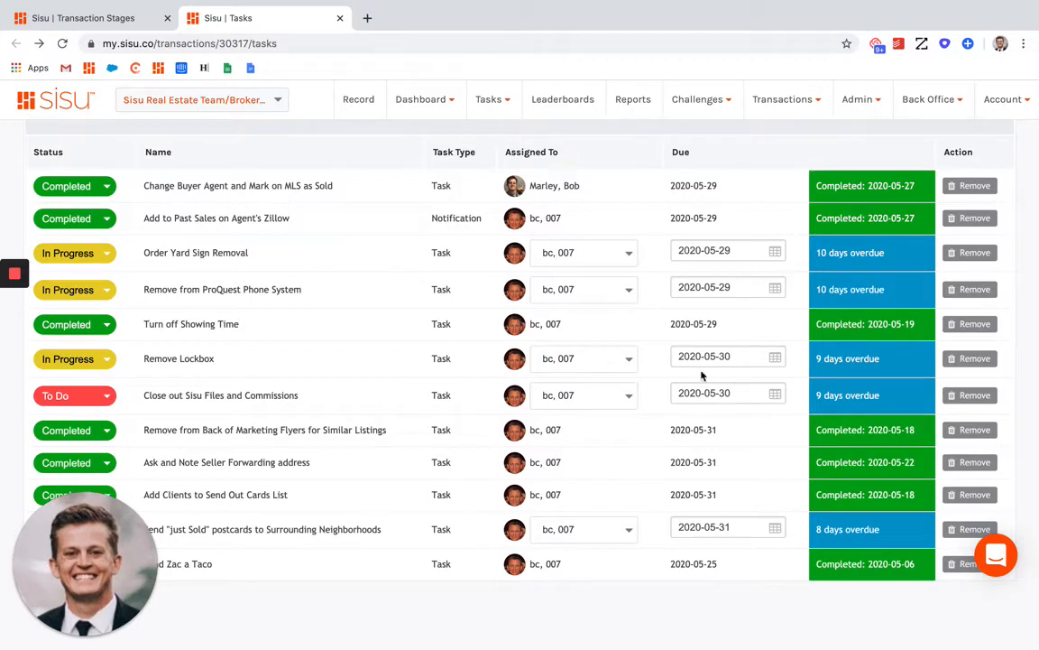
pyautogui.scroll(-1, 702, 375)
# - Open the Task Manager and look through its Overdue and Due Today task lists
pyautogui.click(488, 100)
pyautogui.click(507, 141)
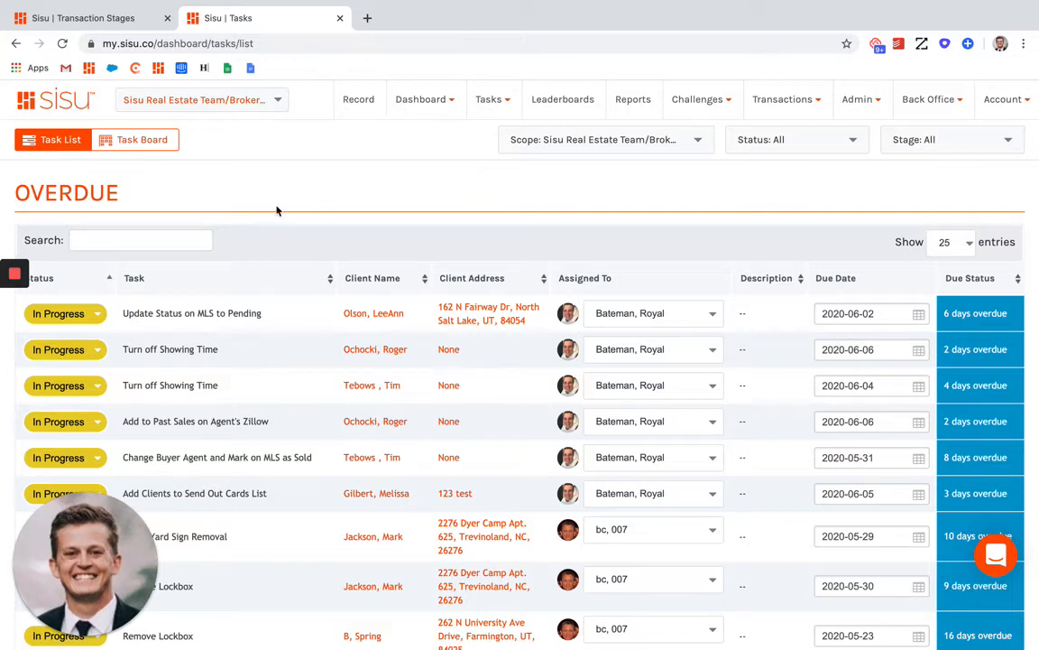
pyautogui.scroll(-5, 388, 314)
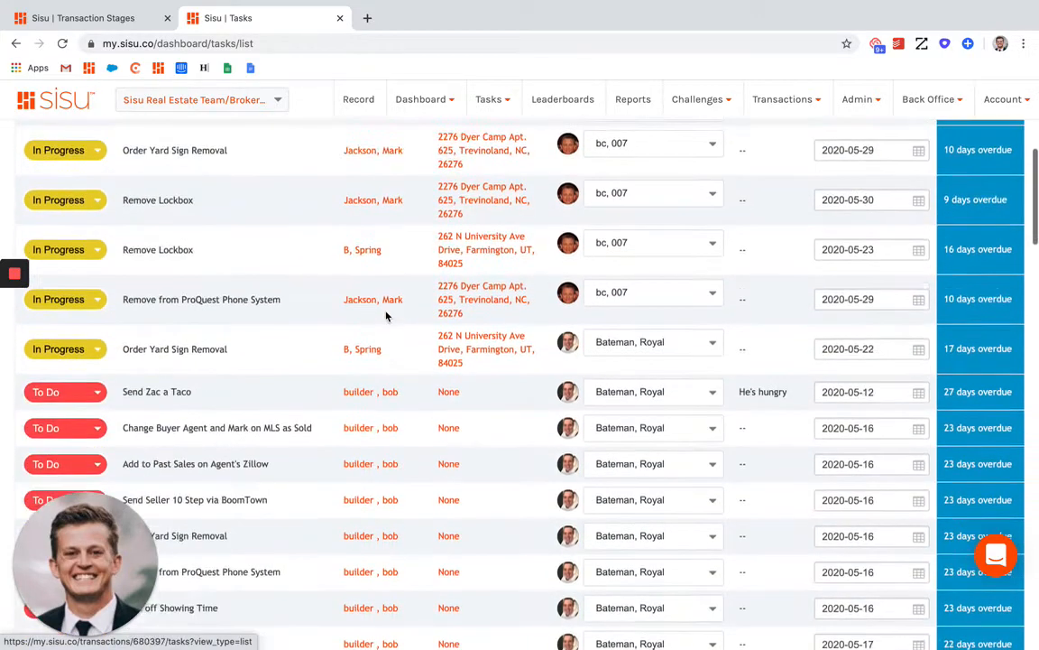
pyautogui.scroll(-8, 386, 315)
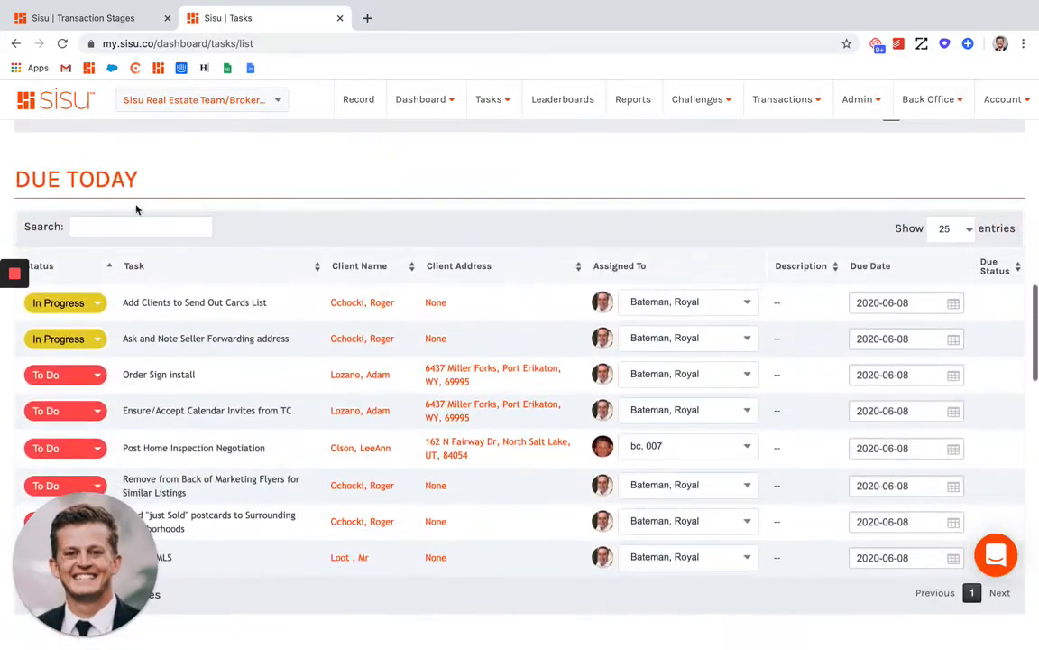
pyautogui.scroll(12, 480, 369)
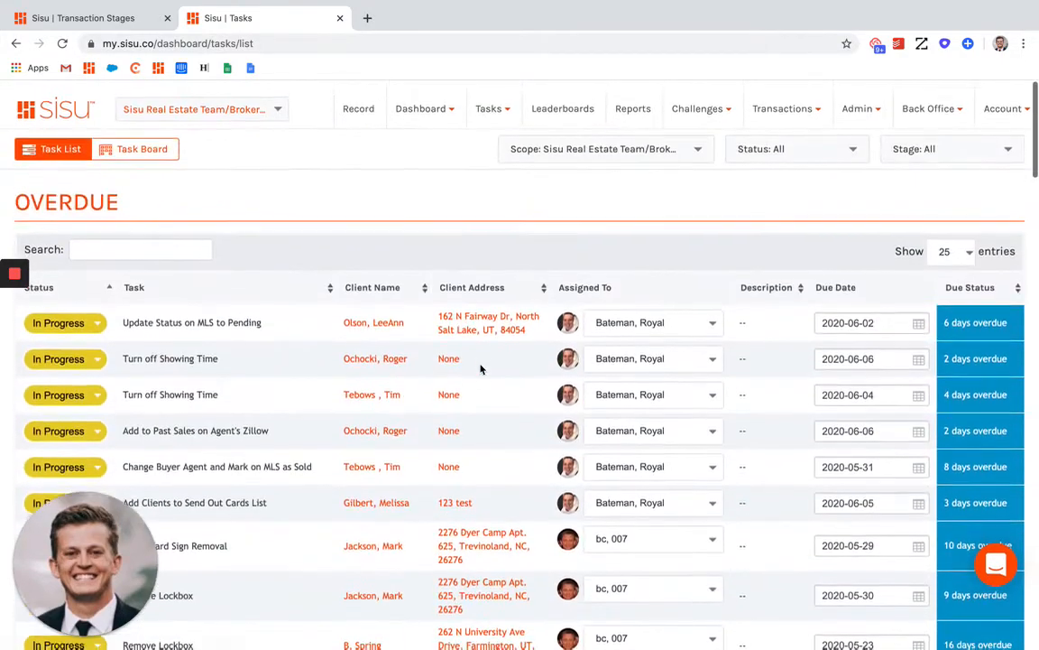
# - Limit the Task Manager's scope to the logged-in team admin's own tasks
pyautogui.click(691, 141)
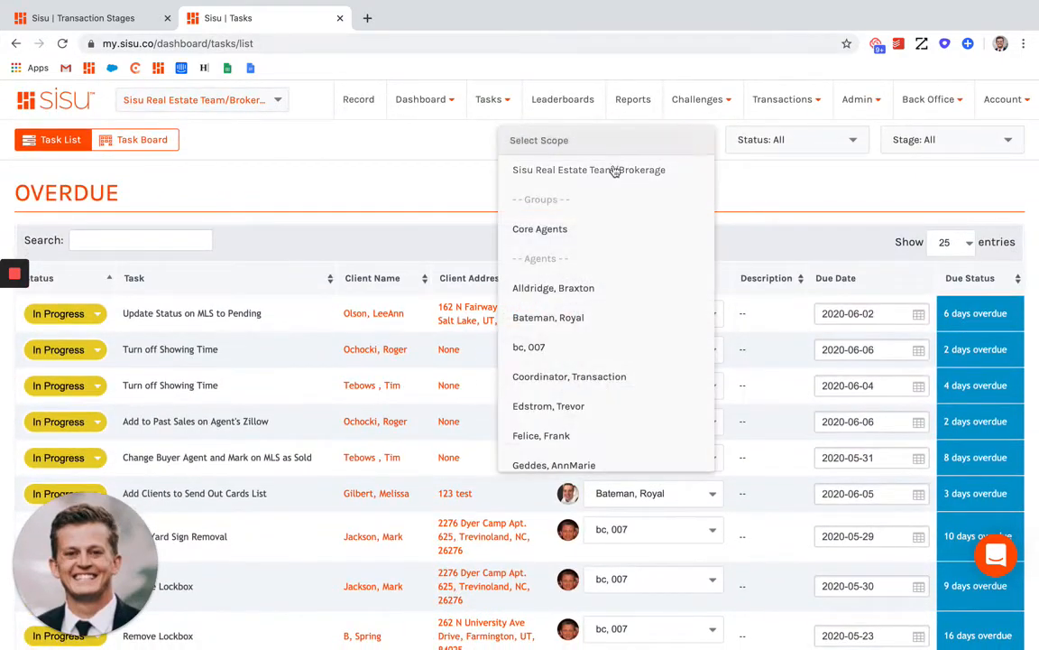
pyautogui.scroll(-1, 613, 270)
pyautogui.scroll(-4, 613, 280)
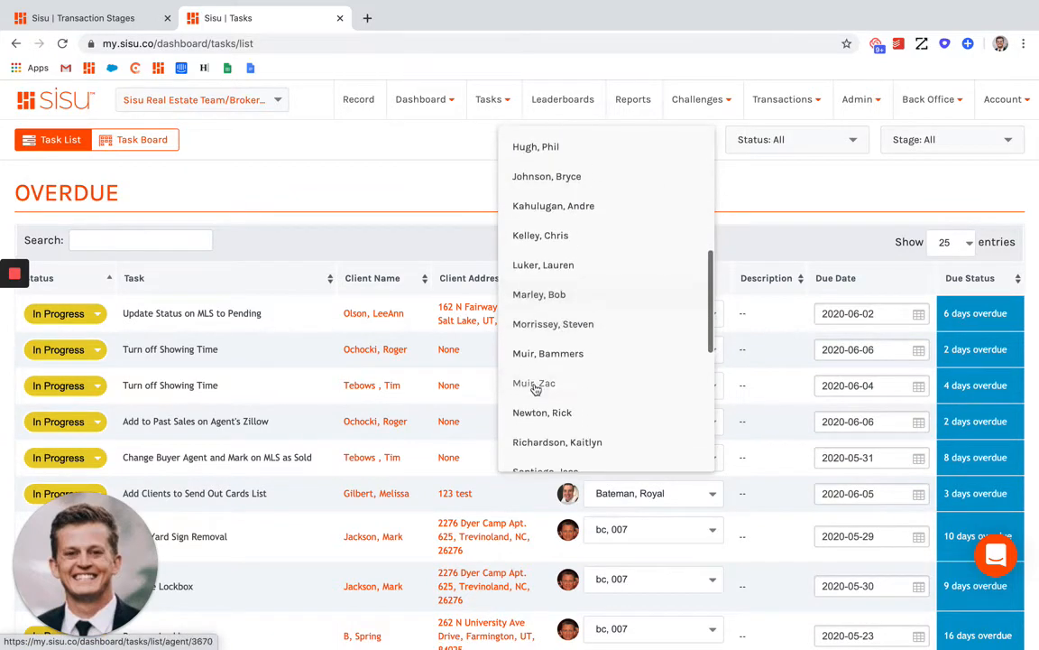
pyautogui.click(535, 384)
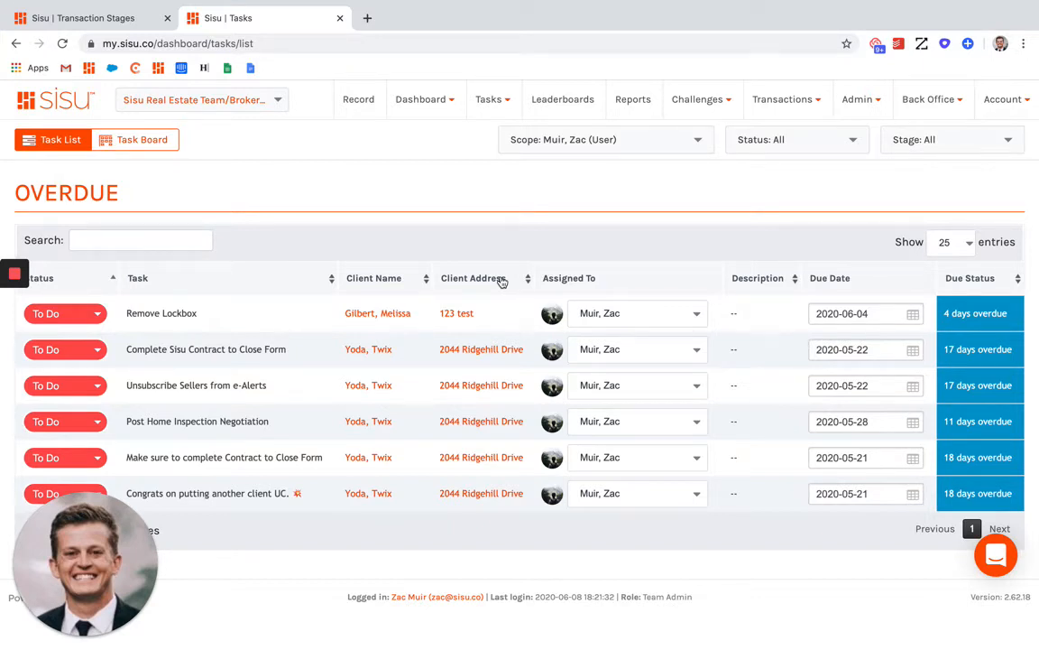
# - Open the admin task settings and view the existing task lists
pyautogui.click(857, 100)
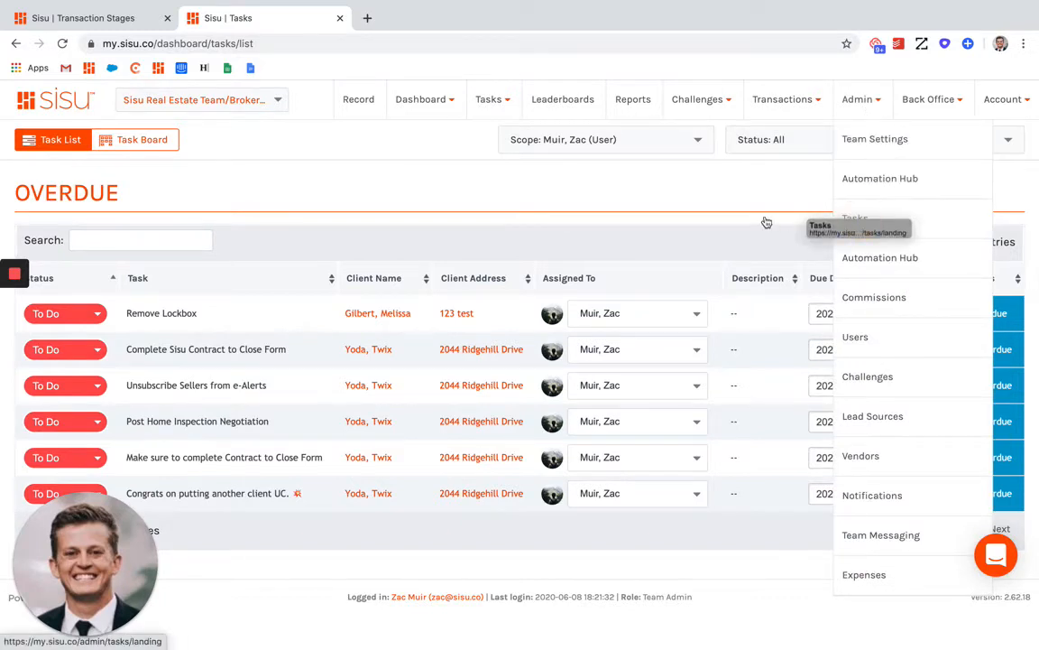
pyautogui.click(857, 99)
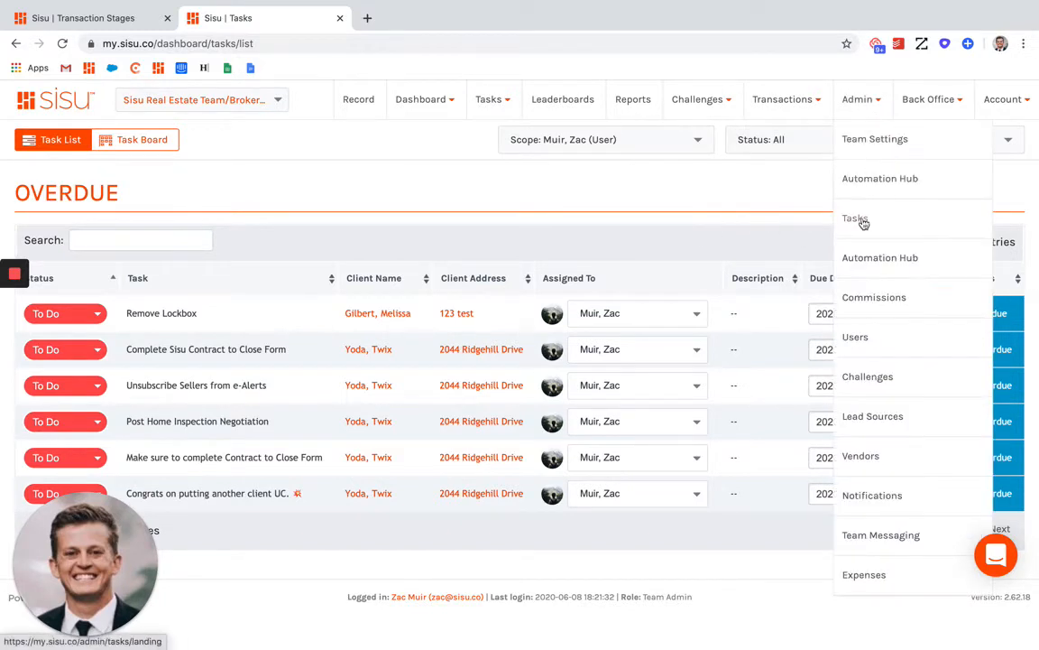
pyautogui.click(857, 218)
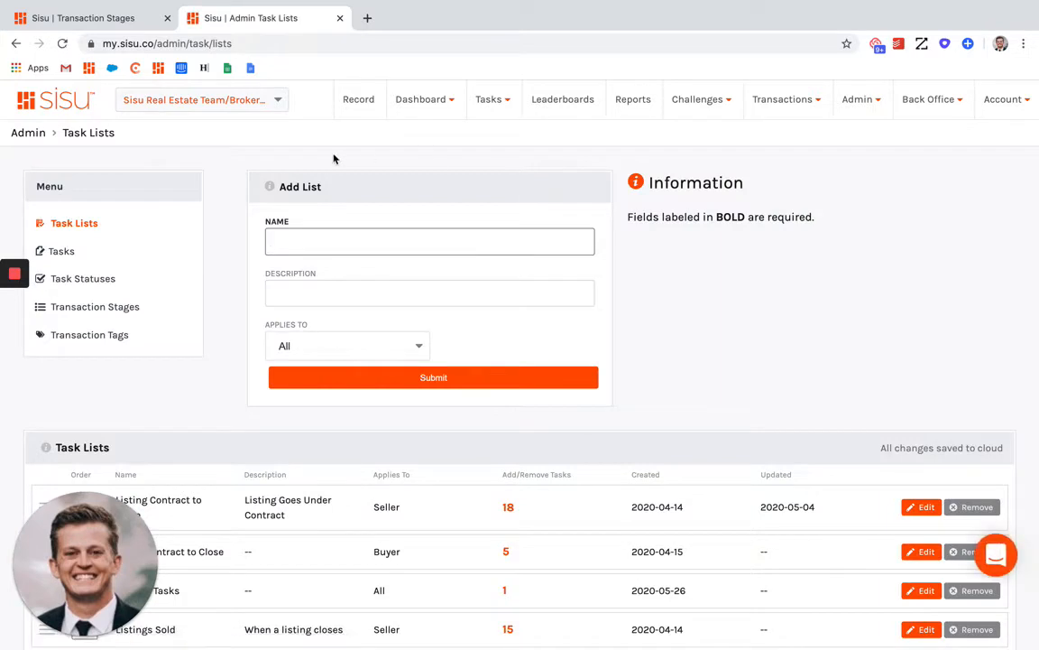
pyautogui.scroll(-3, 589, 228)
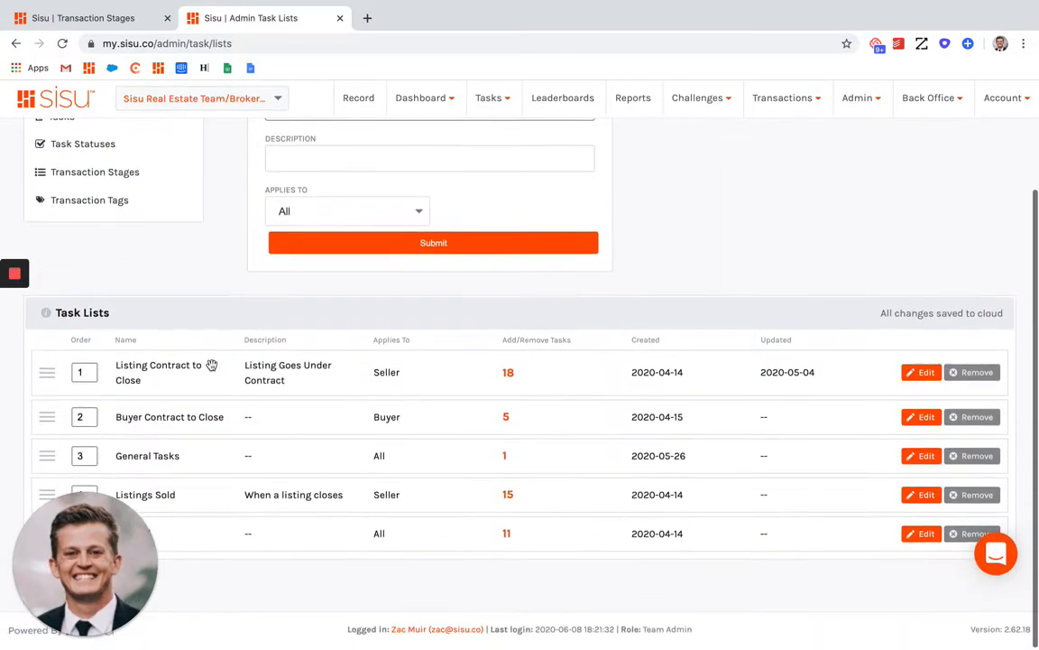
# - Open the tasks of the Listing Contract to Close list and review their order, task type and due rules
pyautogui.click(509, 378)
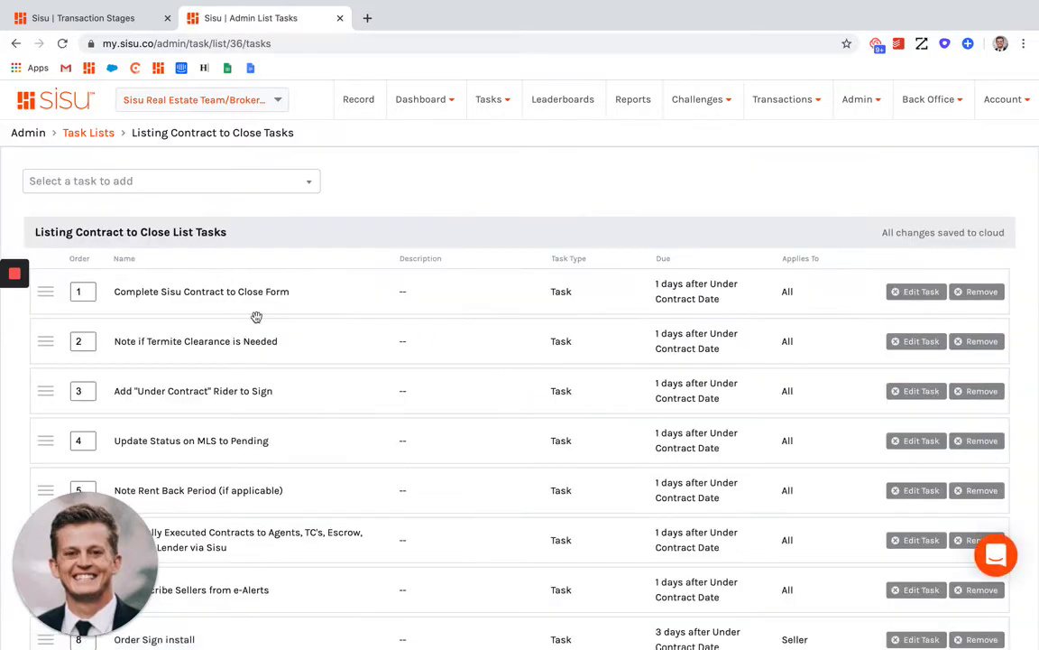
pyautogui.scroll(-2, 300, 308)
pyautogui.scroll(-6, 477, 294)
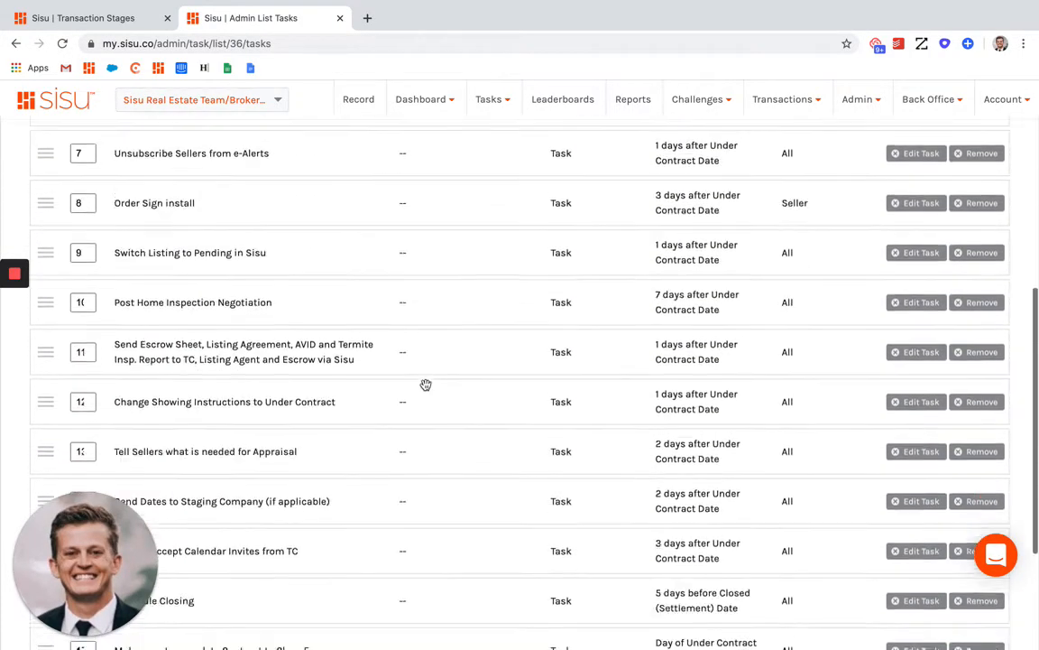
pyautogui.scroll(7, 454, 337)
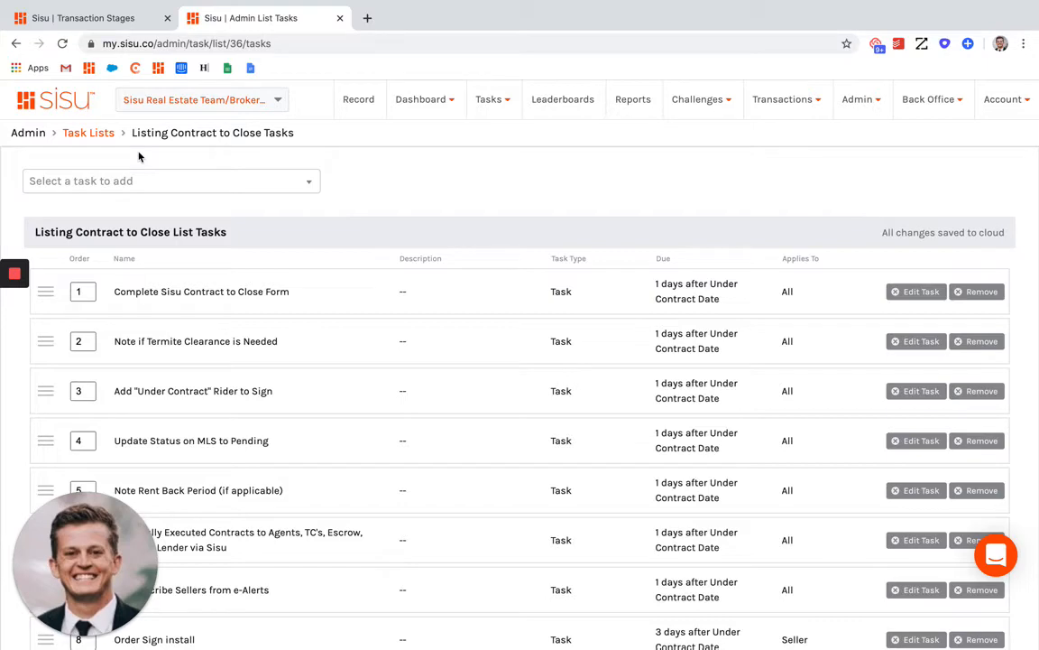
# - Return to the admin Task Lists page and look over the lists and the form for adding one
pyautogui.click(100, 135)
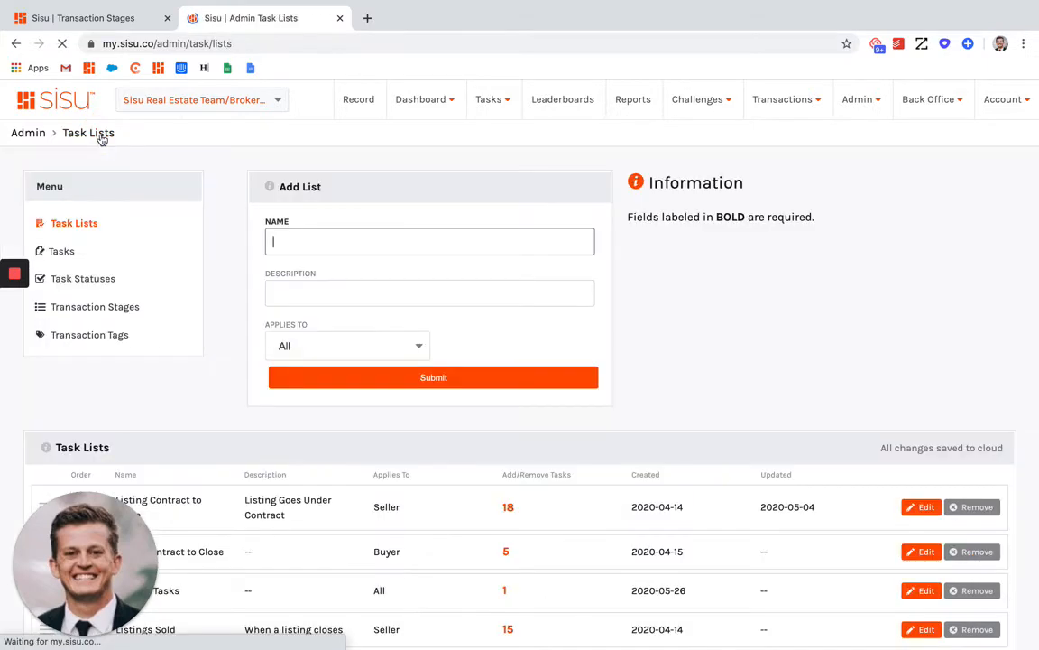
pyautogui.scroll(-3, 271, 352)
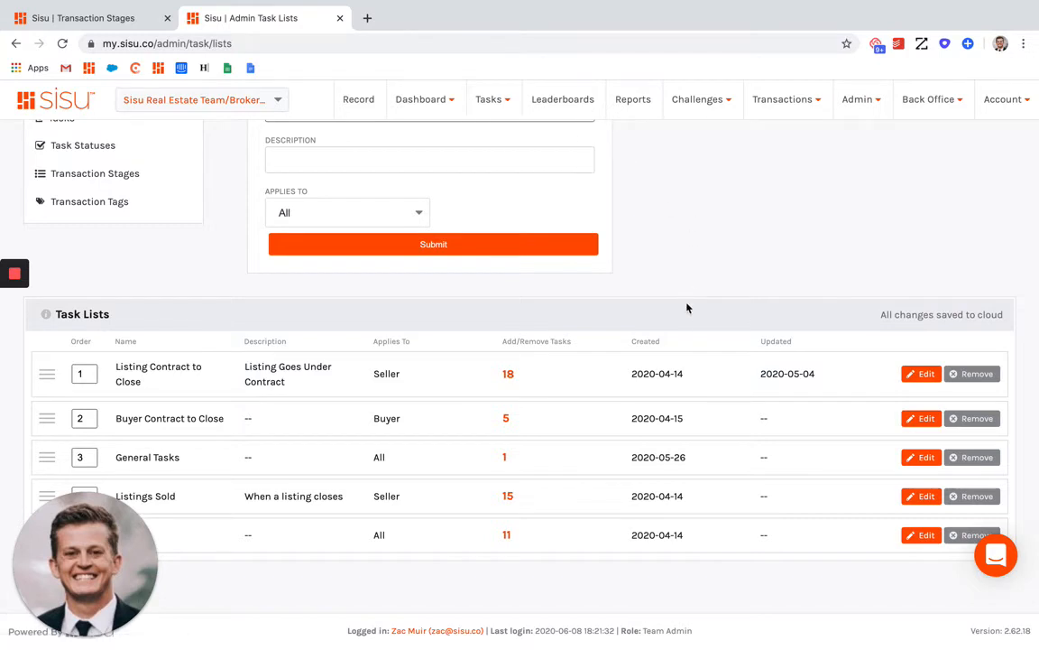
pyautogui.scroll(2, 298, 338)
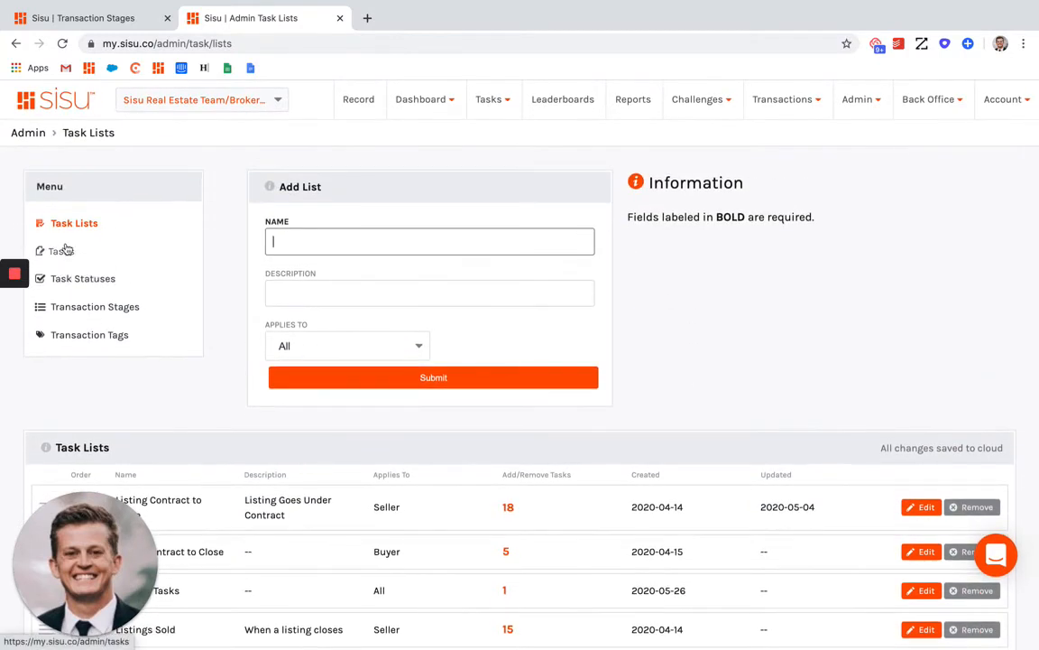
# - Start a new admin task named "Post to social media" with the description "description", and view the available task types
pyautogui.click(61, 251)
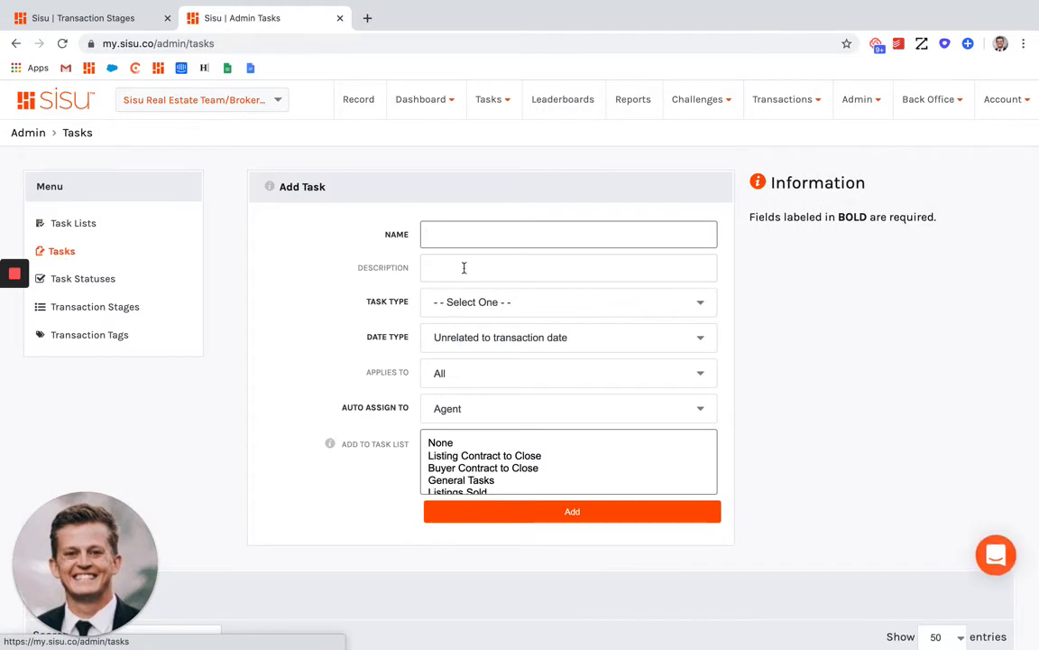
pyautogui.click(445, 236)
pyautogui.write('Pos')
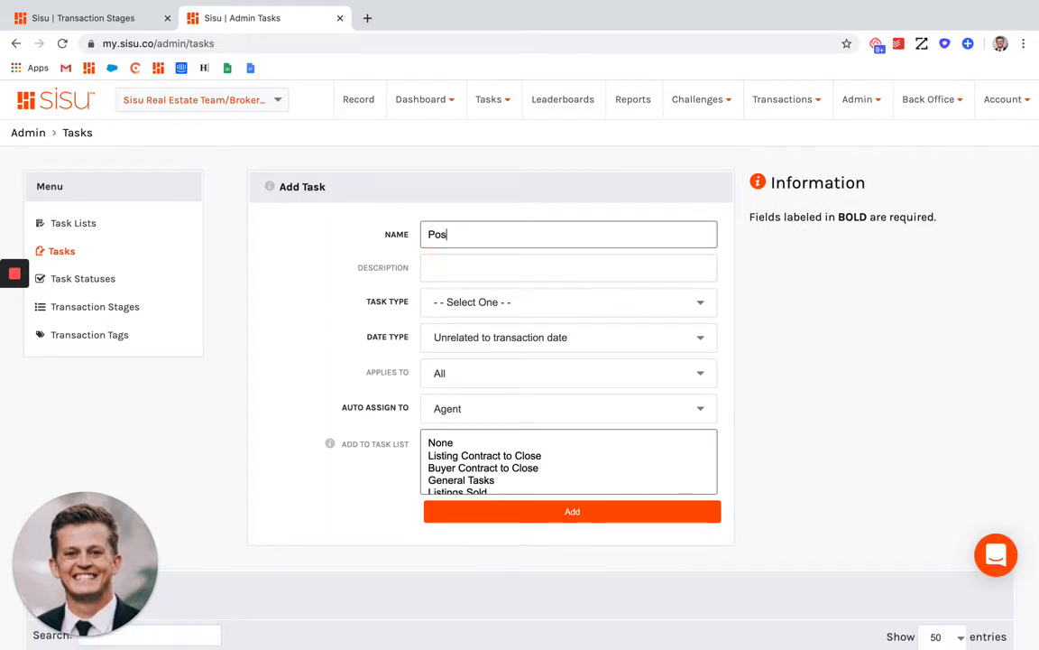
pyautogui.write('t to social media')
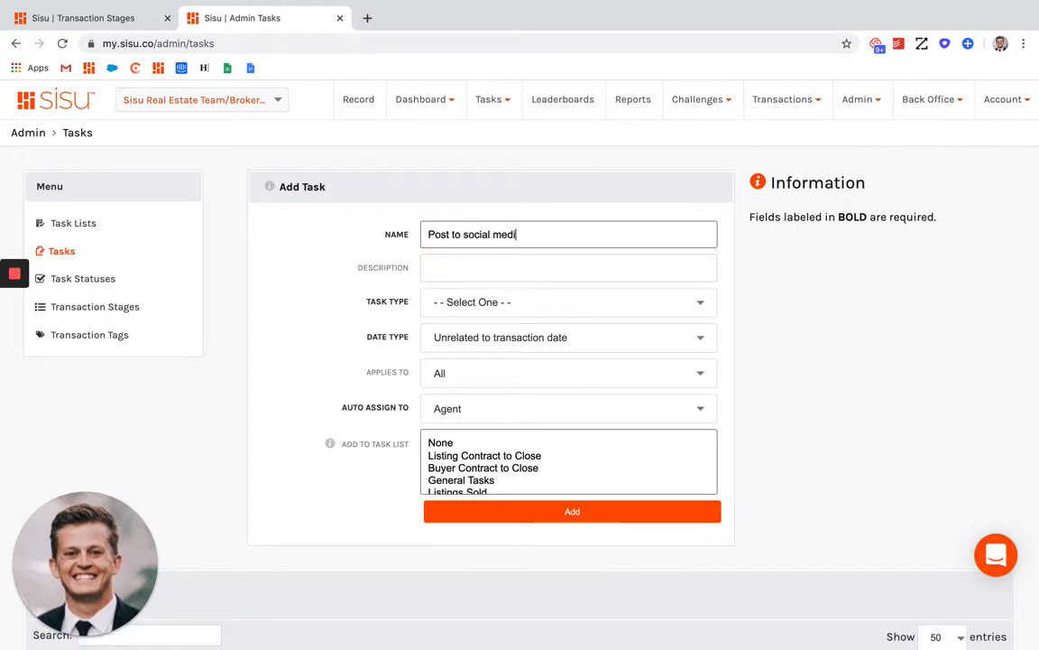
pyautogui.click(436, 268)
pyautogui.write('descr')
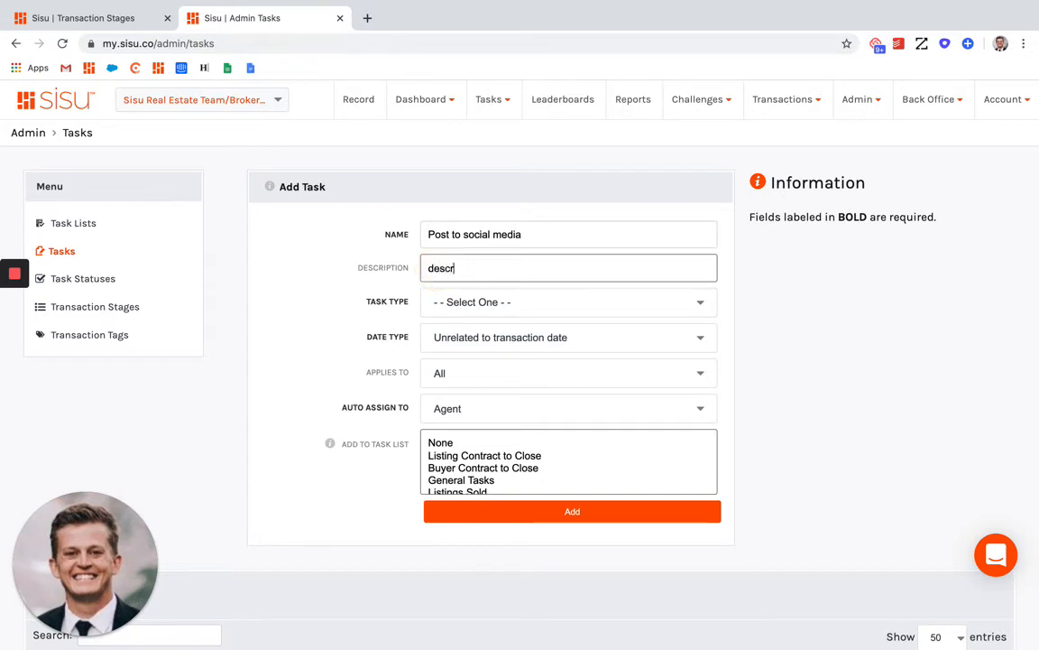
pyautogui.write('iption')
pyautogui.click(456, 303)
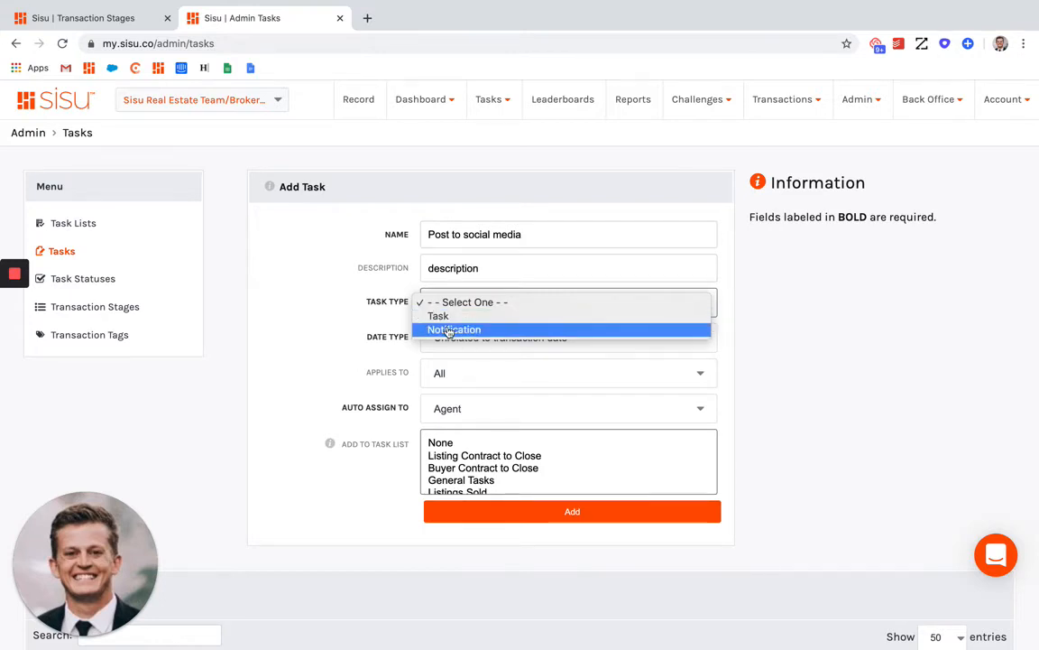
pyautogui.click(801, 297)
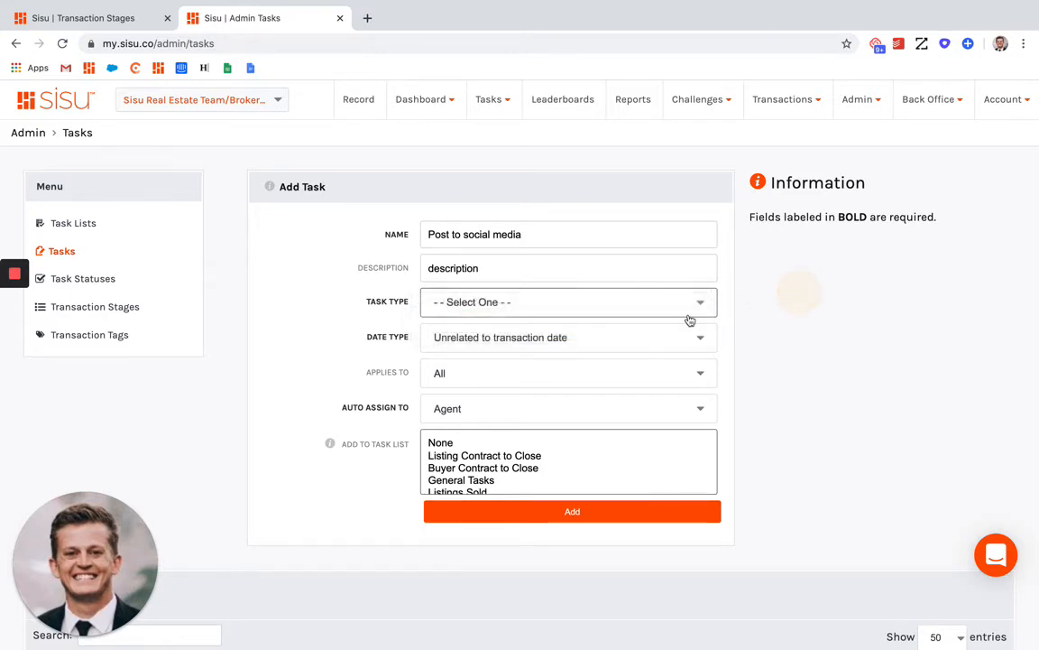
# - Make the new task's date type related to transaction date, due 1 day after the Closed (Settlement) Date
pyautogui.click(542, 339)
pyautogui.click(476, 351)
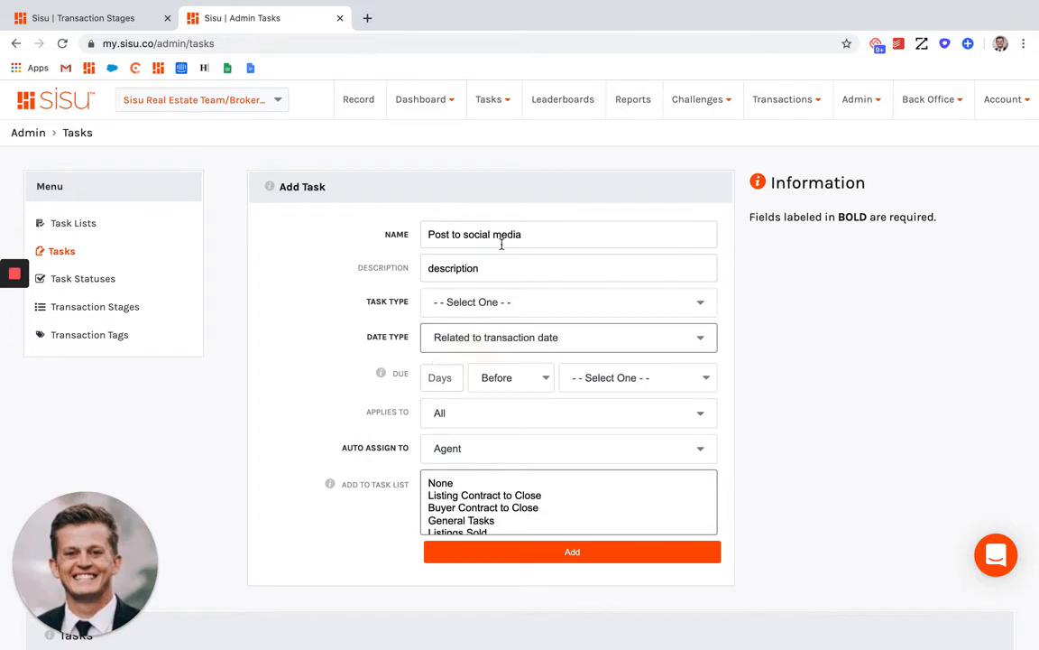
pyautogui.click(439, 377)
pyautogui.write('1')
pyautogui.click(509, 386)
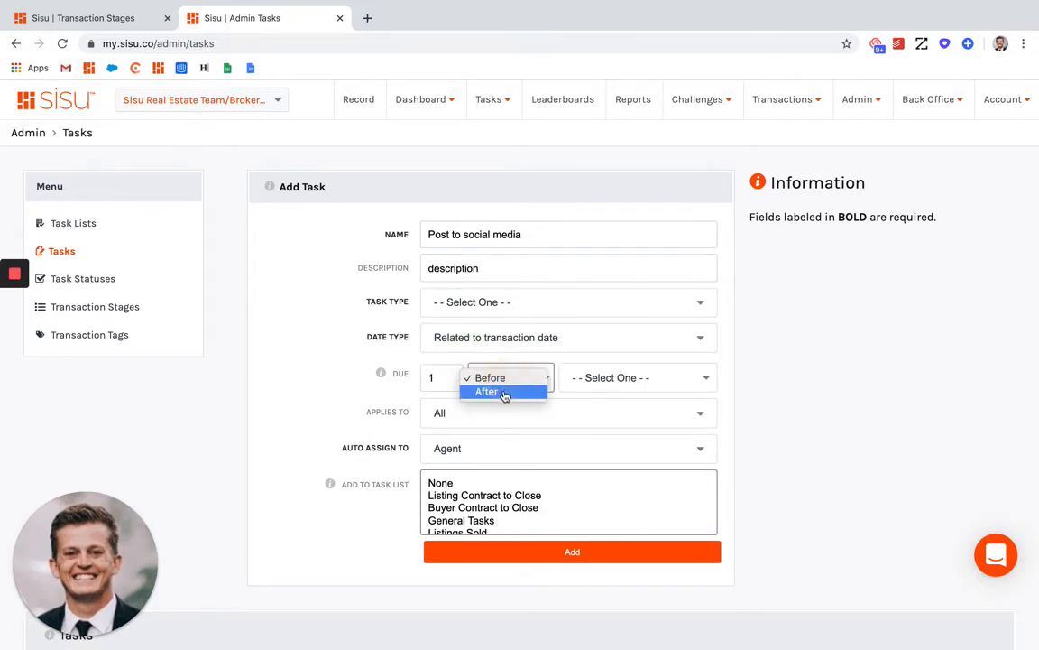
pyautogui.click(506, 394)
pyautogui.click(621, 378)
pyautogui.click(611, 439)
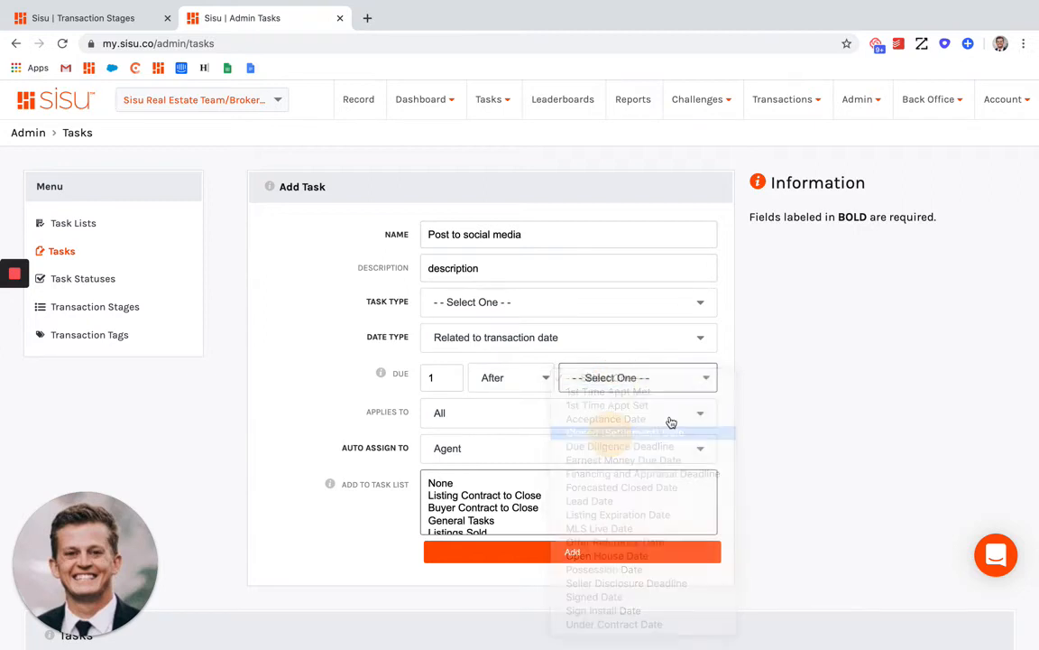
# - Keep the new task applied to All and auto-assign it to an individual active user instead of a role
pyautogui.scroll(-1, 677, 419)
pyautogui.scroll(-1, 496, 382)
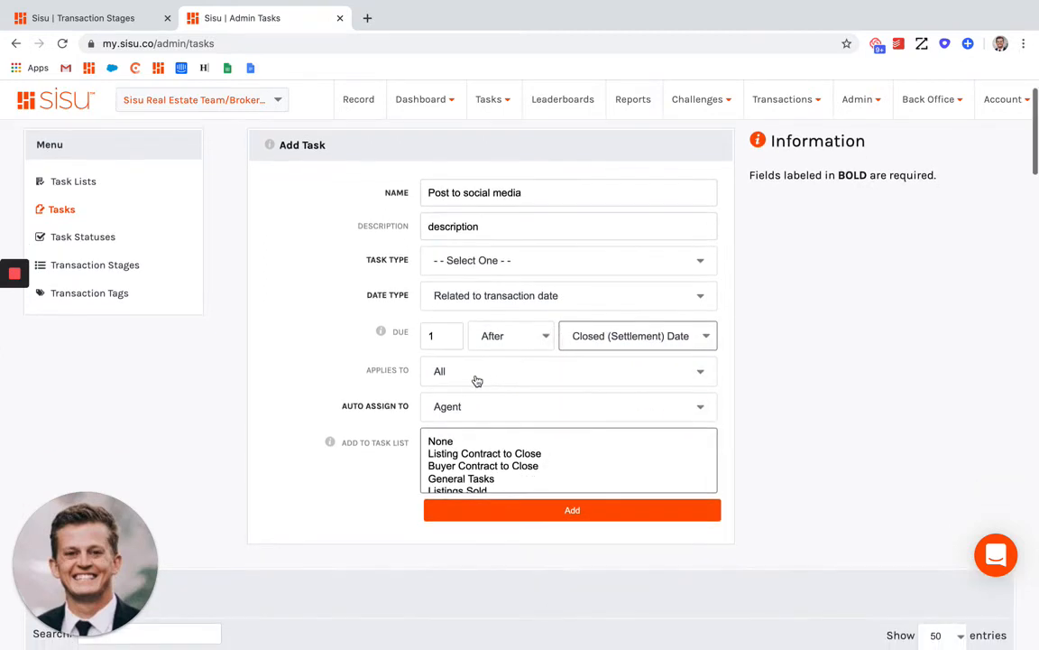
pyautogui.click(475, 378)
pyautogui.click(818, 397)
pyautogui.scroll(-1, 675, 421)
pyautogui.scroll(-1, 675, 421)
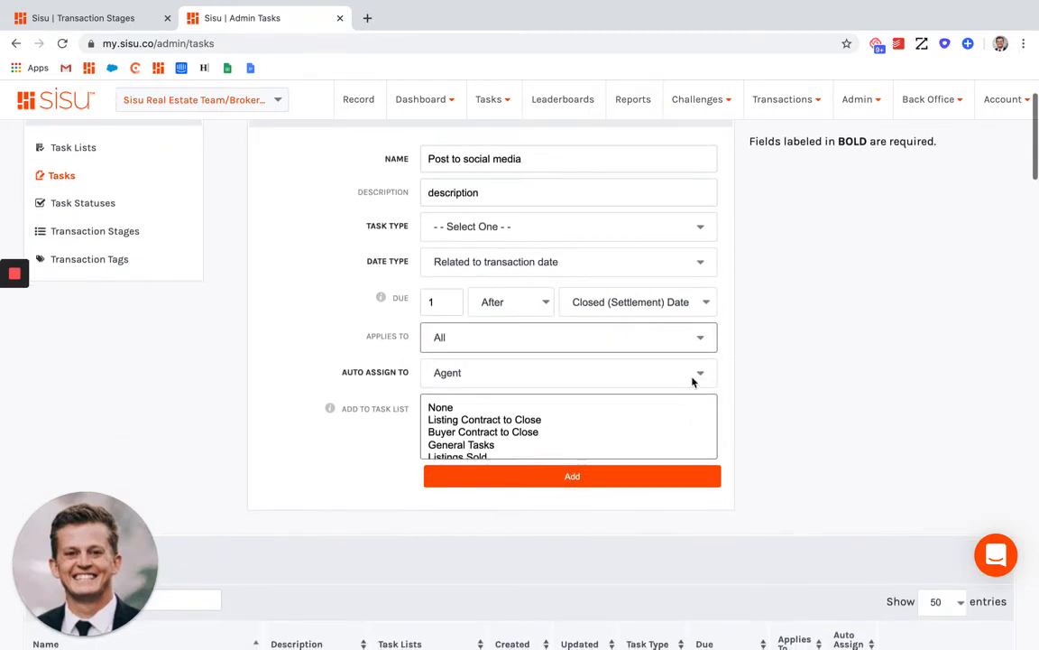
pyautogui.click(621, 372)
pyautogui.scroll(-10, 520, 469)
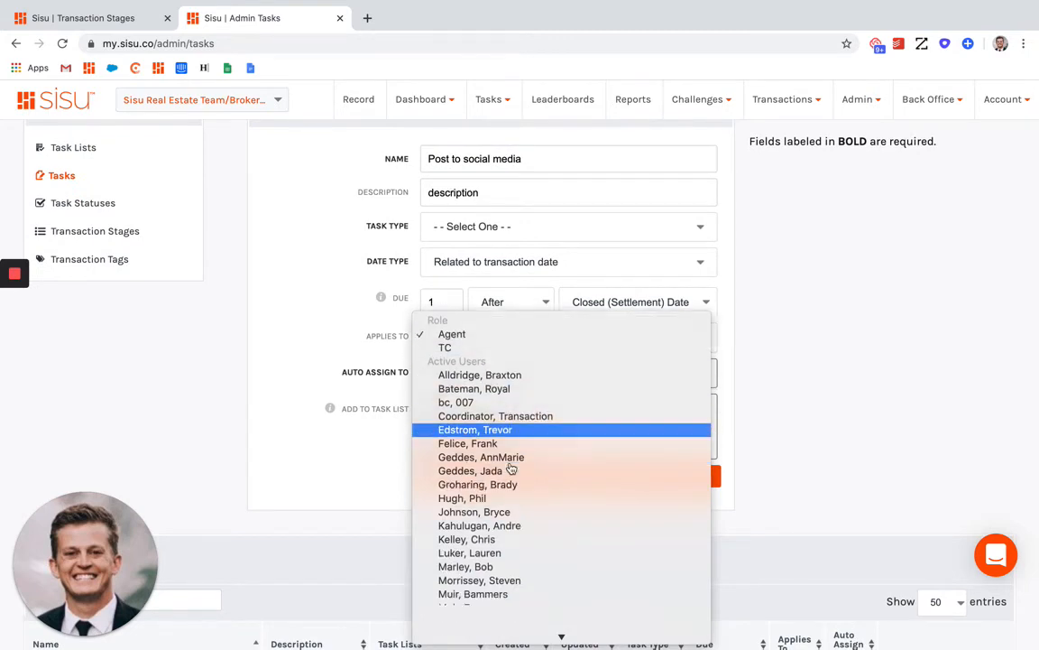
pyautogui.scroll(1, 528, 415)
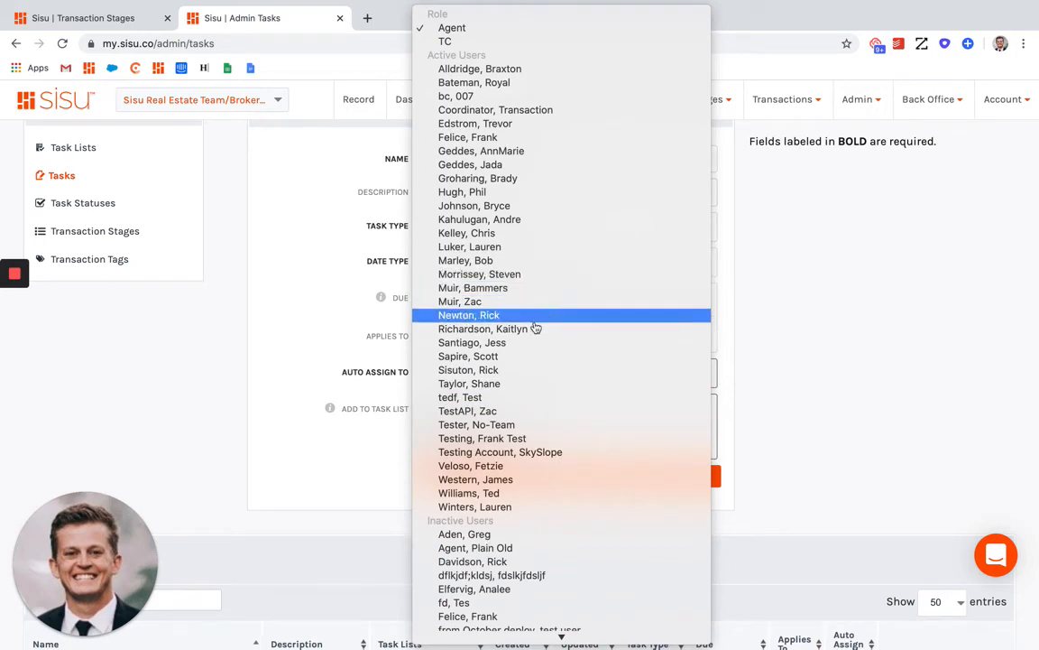
pyautogui.click(451, 261)
# - Select Listings Sold as the new task's task list and try to add the task
pyautogui.scroll(-1, 677, 327)
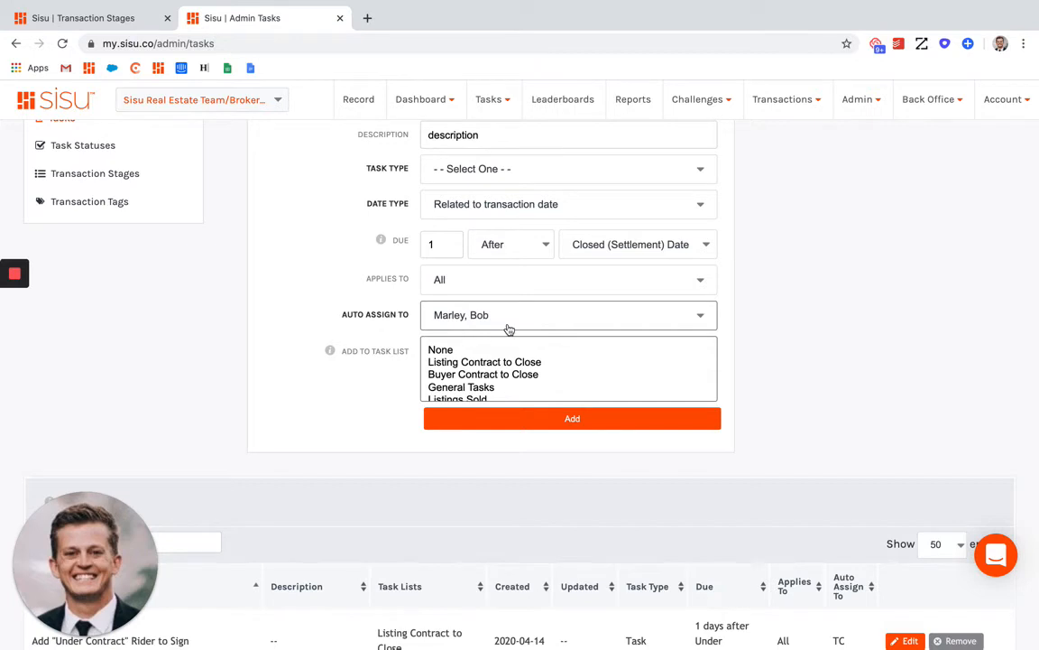
pyautogui.scroll(-1, 475, 365)
pyautogui.click(470, 375)
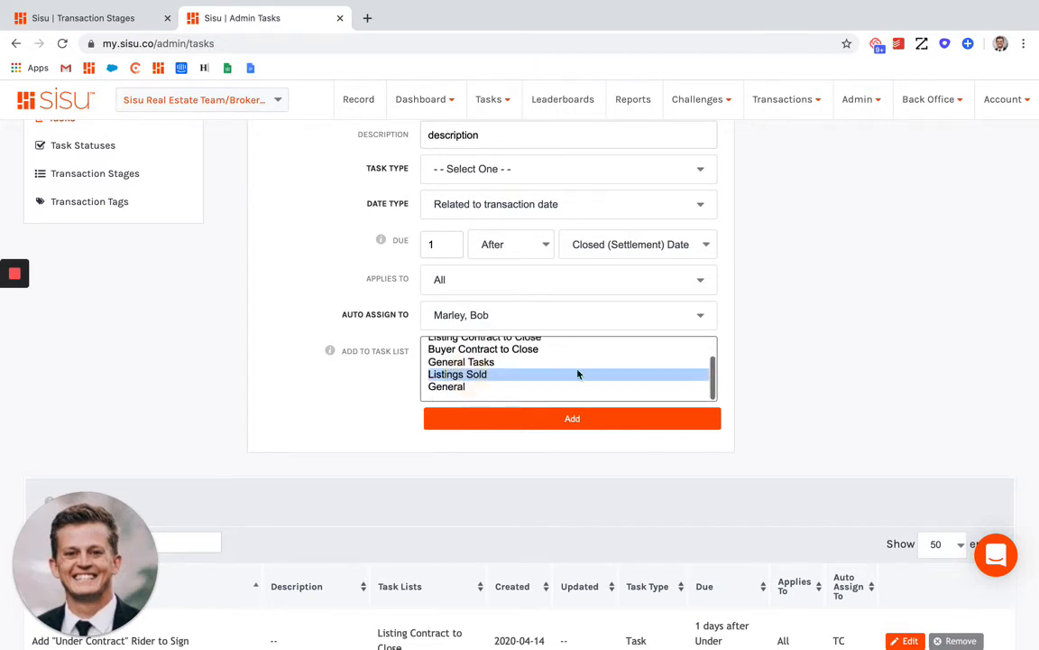
pyautogui.scroll(2, 773, 338)
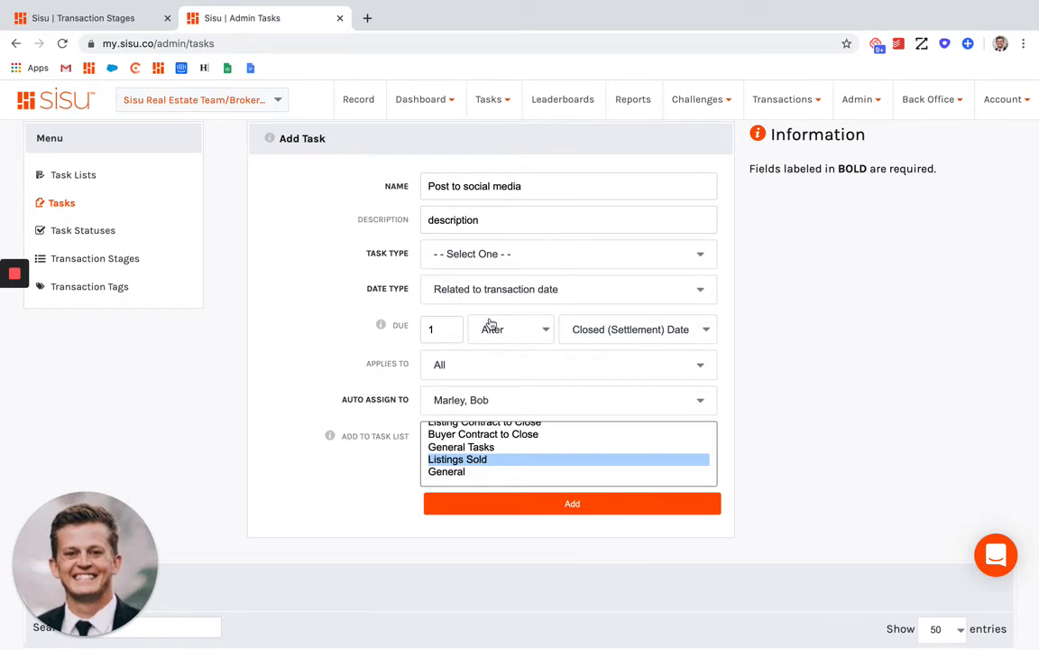
pyautogui.click(550, 510)
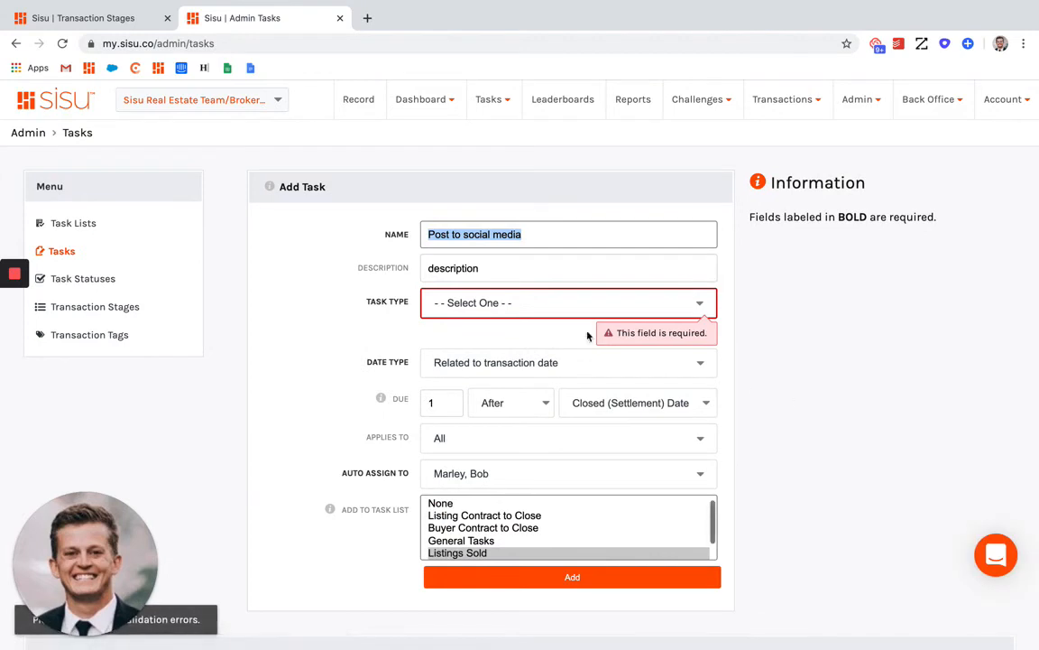
# - Set the task type to Task and add the "Post to social media" task
pyautogui.click(498, 302)
pyautogui.click(463, 318)
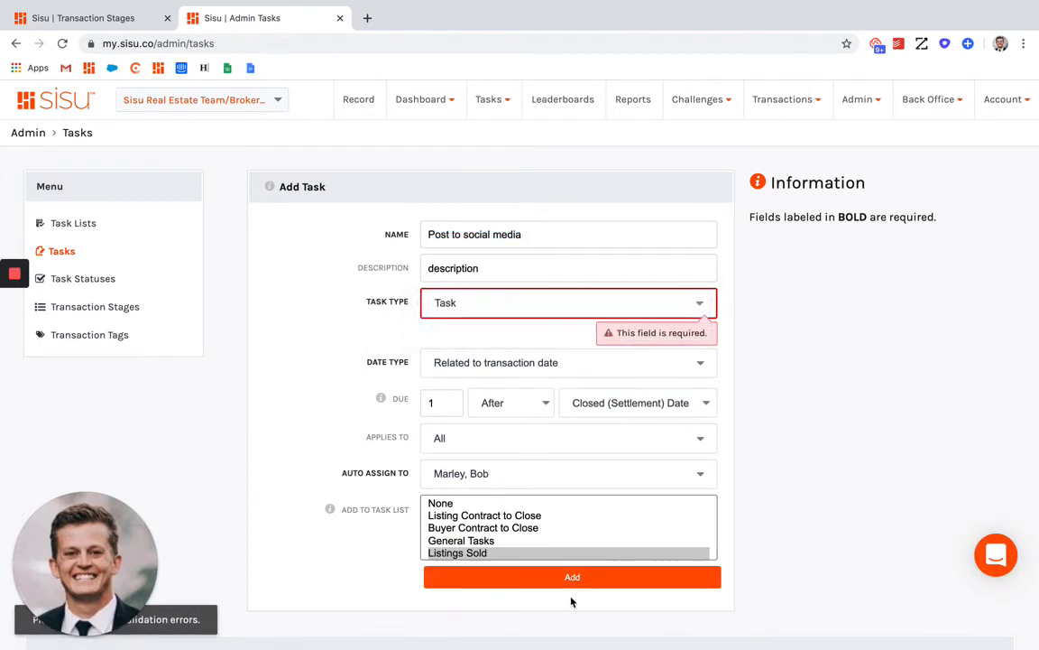
pyautogui.click(578, 582)
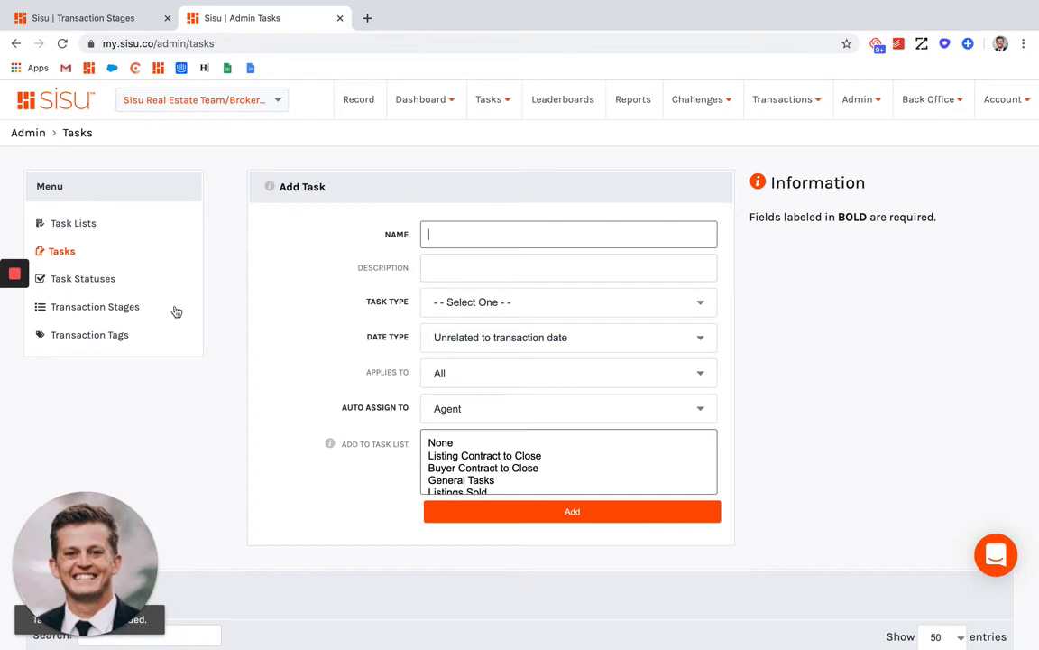
# - Review the list of transaction stages, including the name and color settings of the Active Listings stage, and return to the list
pyautogui.click(86, 306)
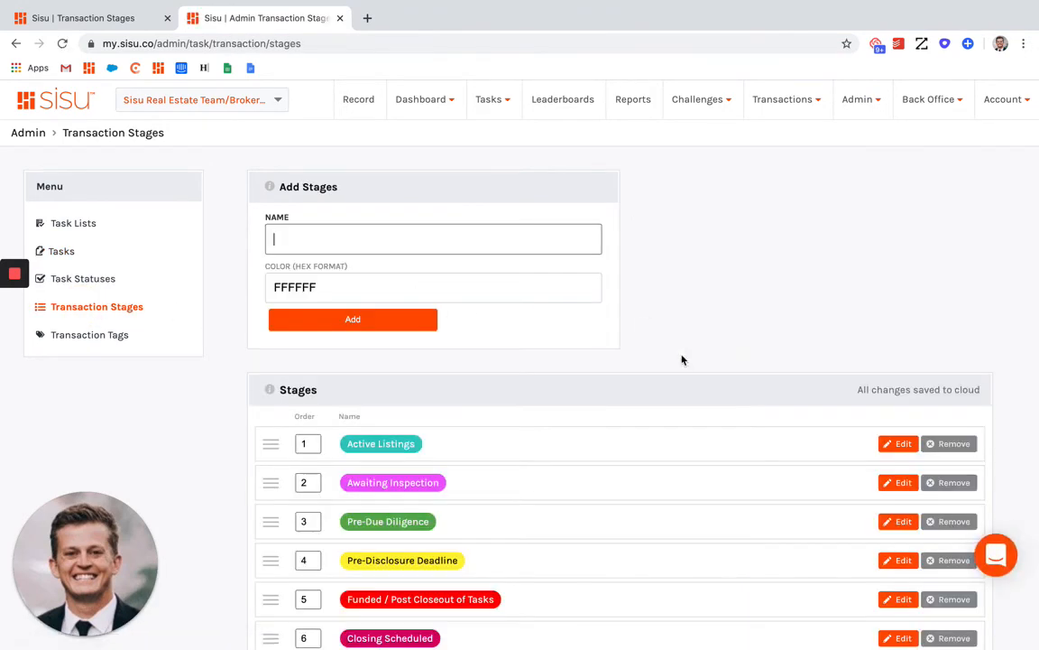
pyautogui.scroll(-3, 684, 359)
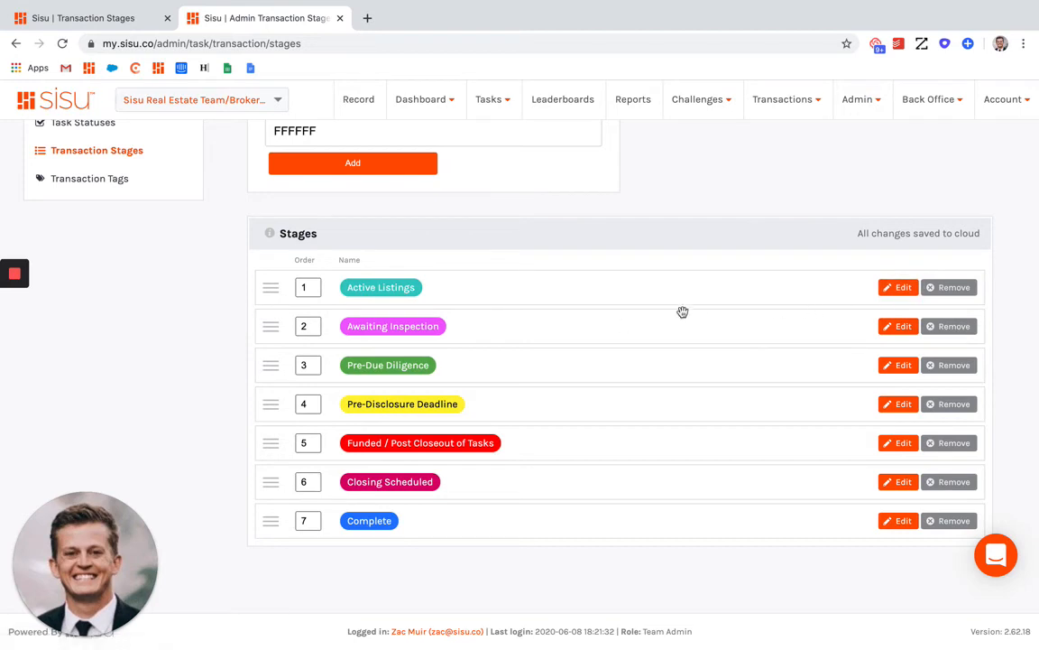
pyautogui.click(899, 287)
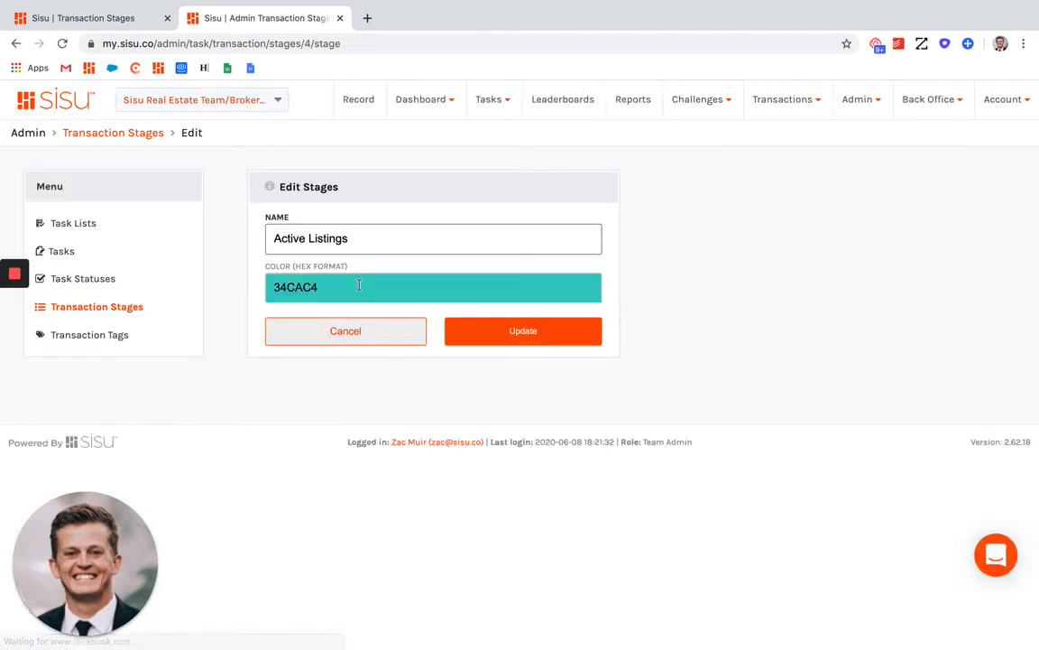
pyautogui.click(90, 307)
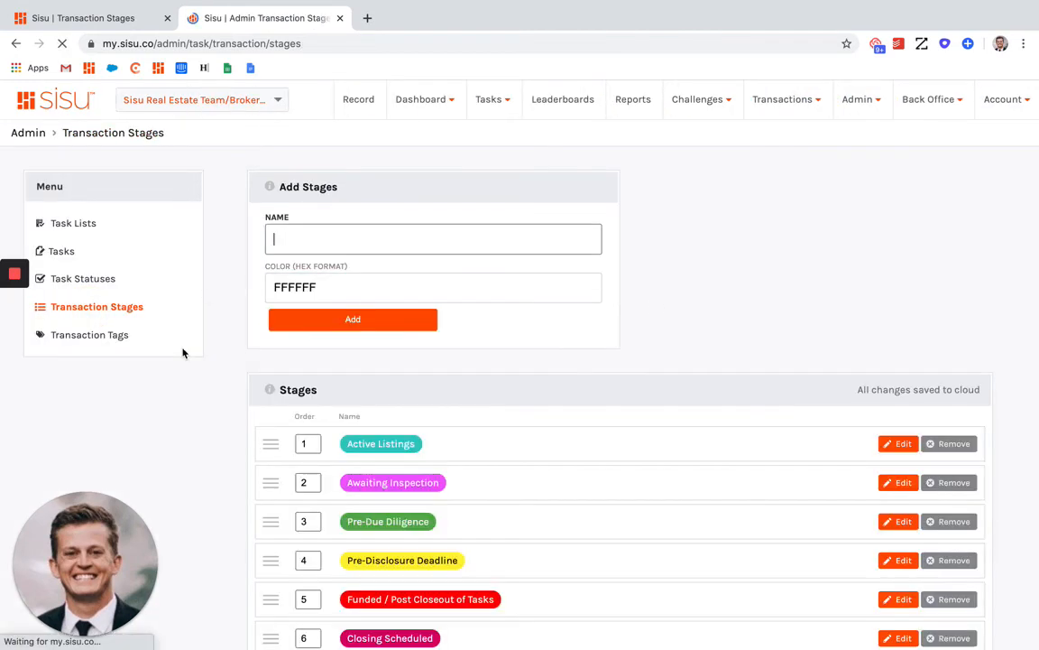
pyautogui.scroll(-1, 476, 382)
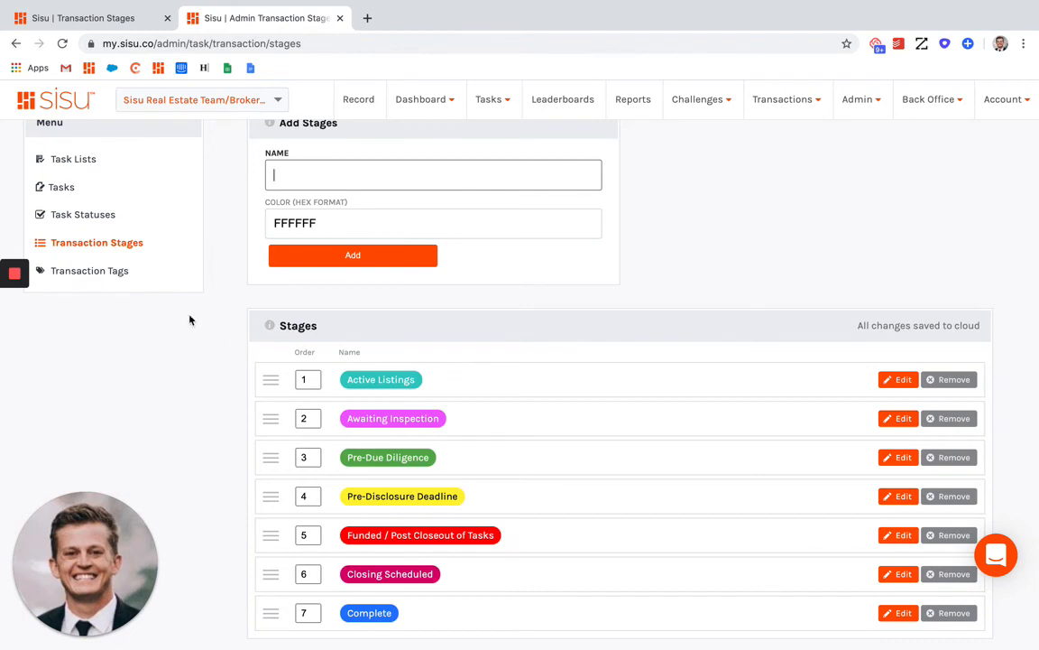
# - Look over the admin settings for transaction tags and go back to review the existing task lists
pyautogui.click(111, 270)
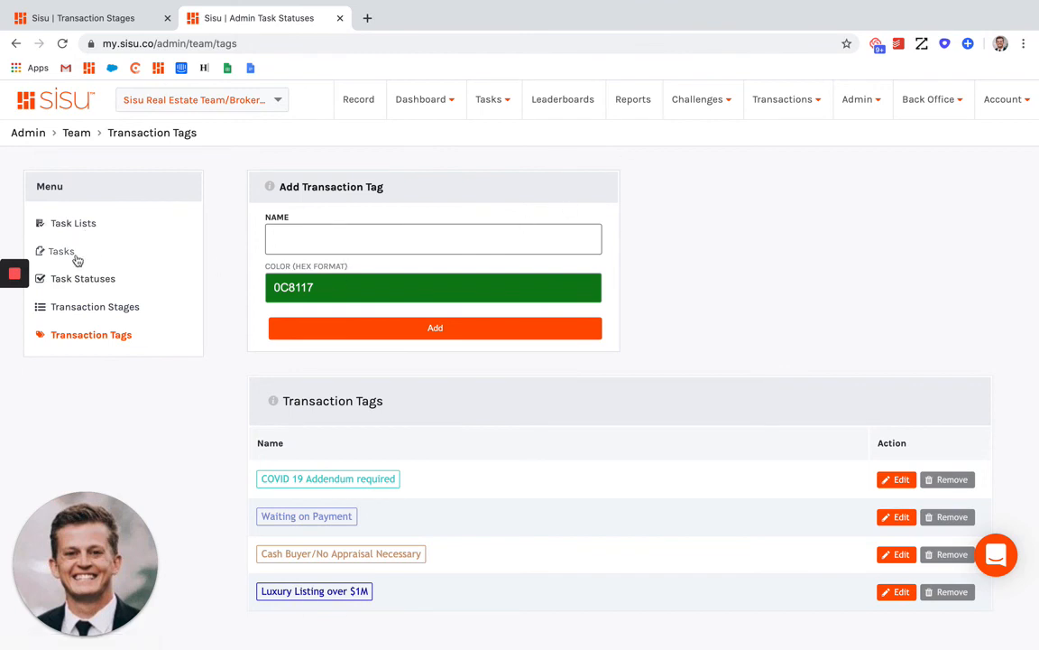
pyautogui.click(72, 224)
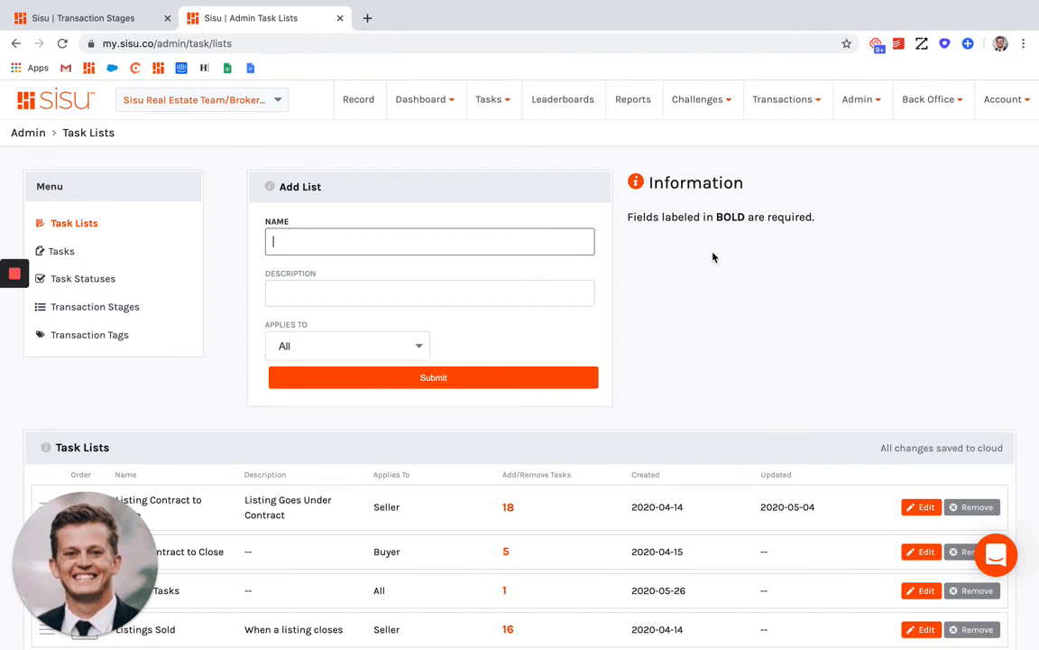
pyautogui.scroll(-2, 711, 282)
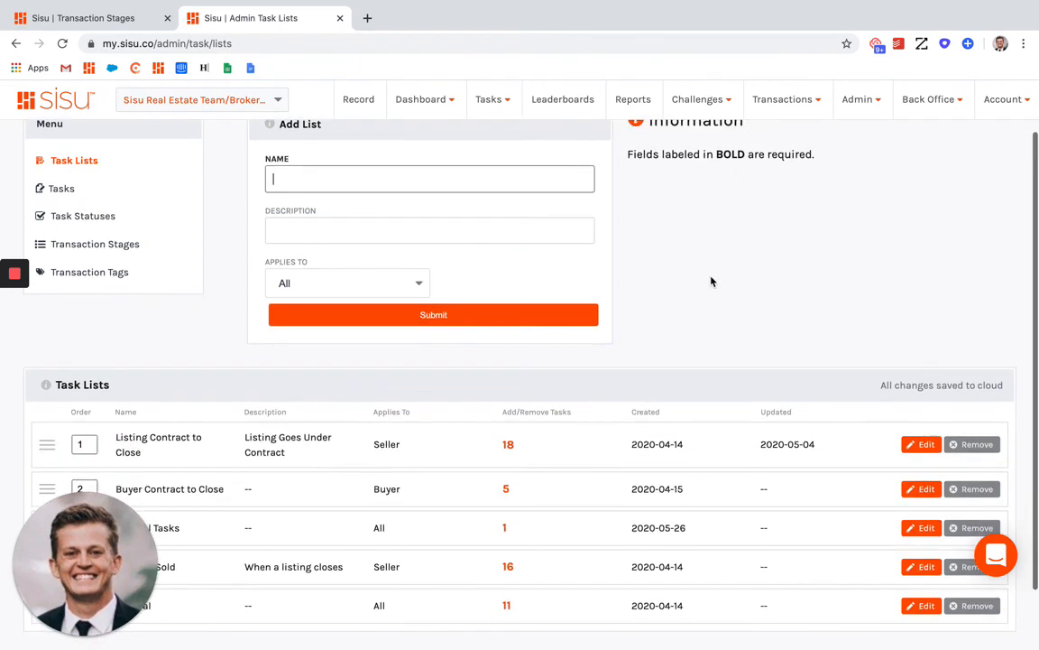
pyautogui.moveTo(106, 566)
pyautogui.scroll(2, 548, 402)
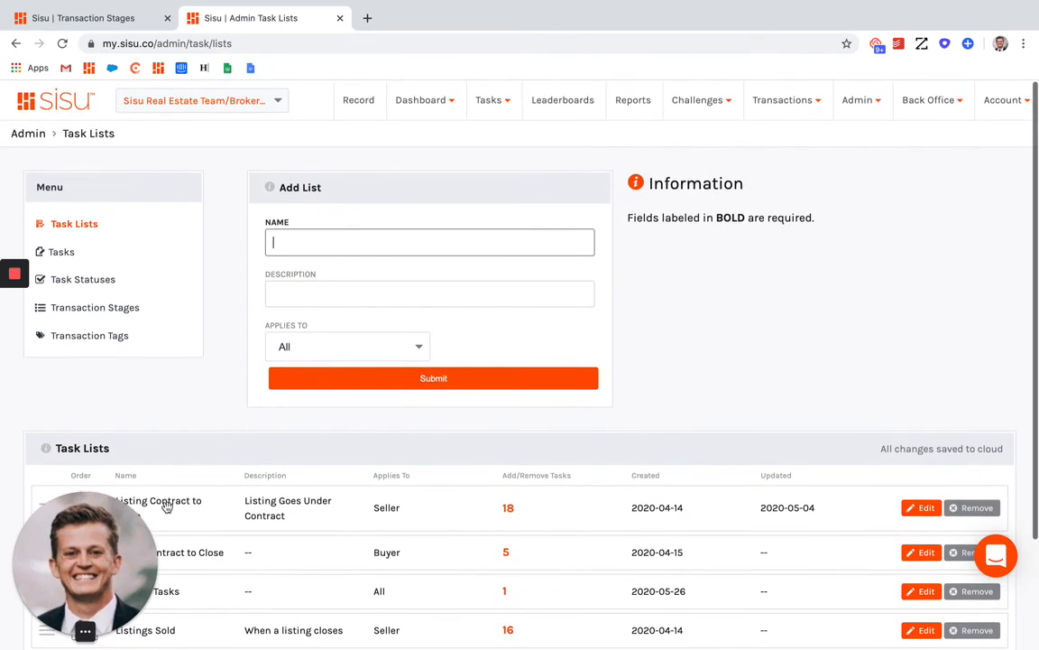